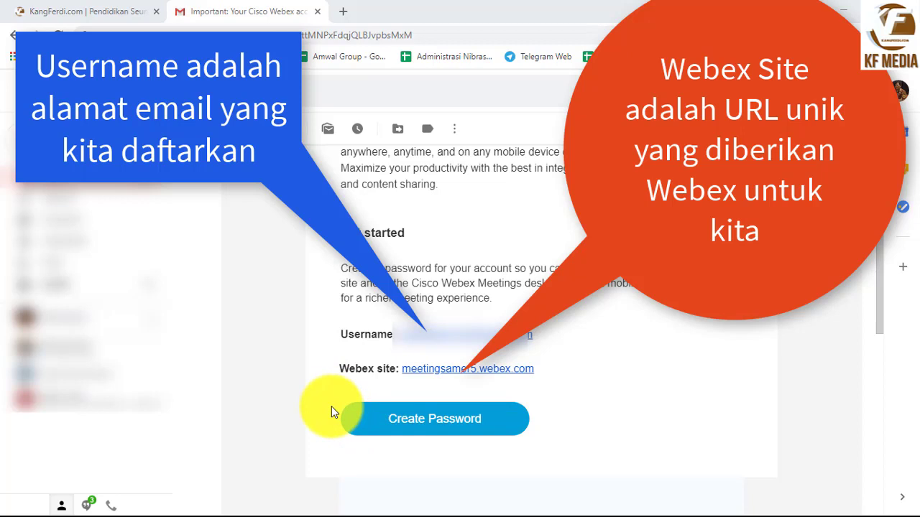
Open the Webex site from the account email and log in with the saved credentials
{"action": "left_click", "coordinate": [445, 375]}
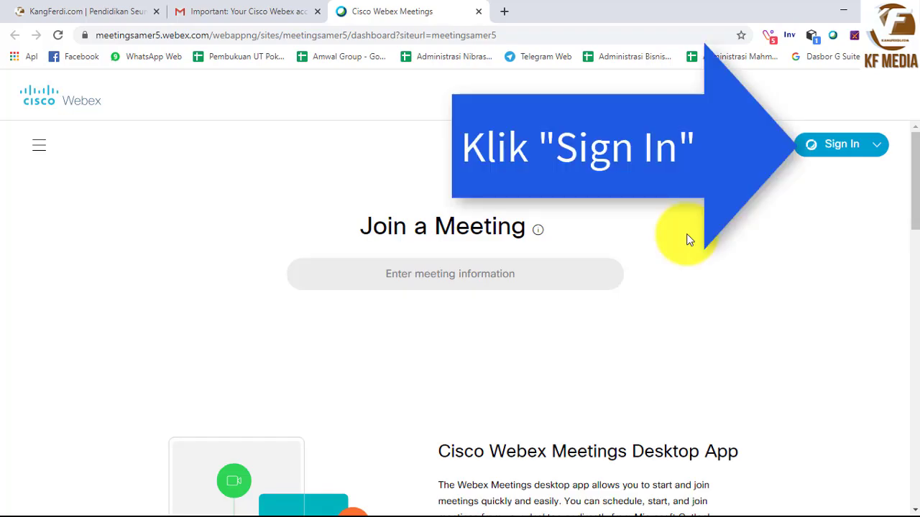
{"action": "left_click", "coordinate": [849, 148]}
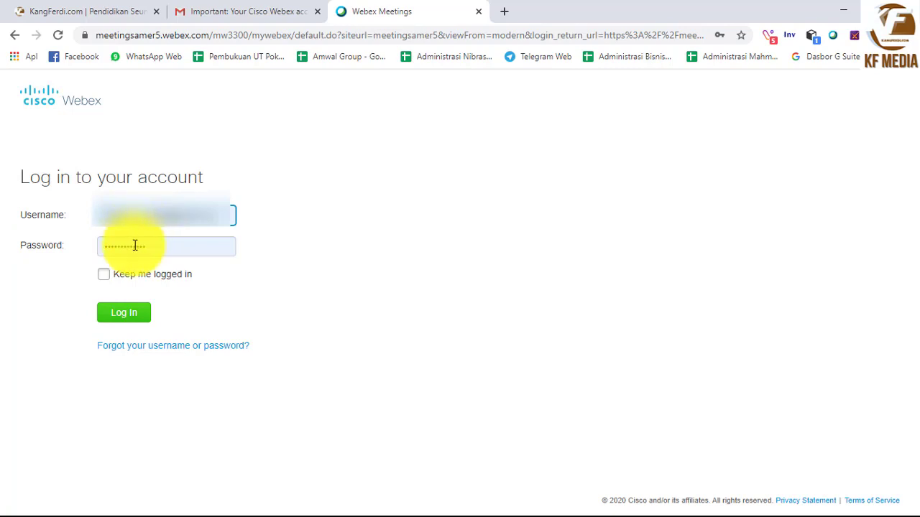
{"action": "left_click", "coordinate": [120, 310]}
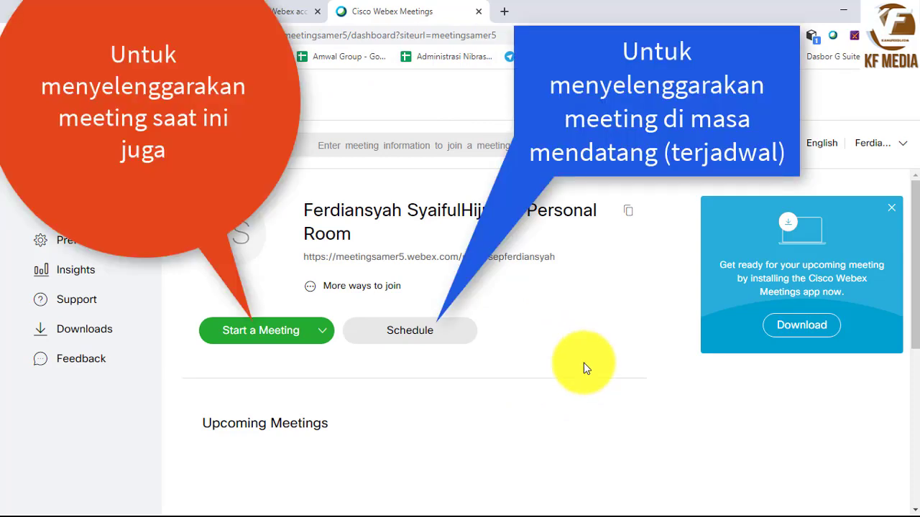
{"action": "left_click", "coordinate": [261, 335]}
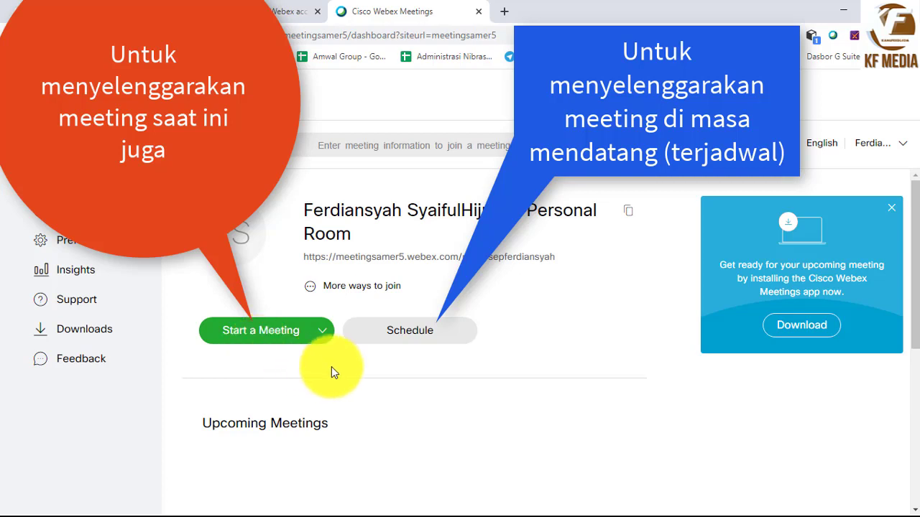
{"action": "left_click", "coordinate": [411, 338]}
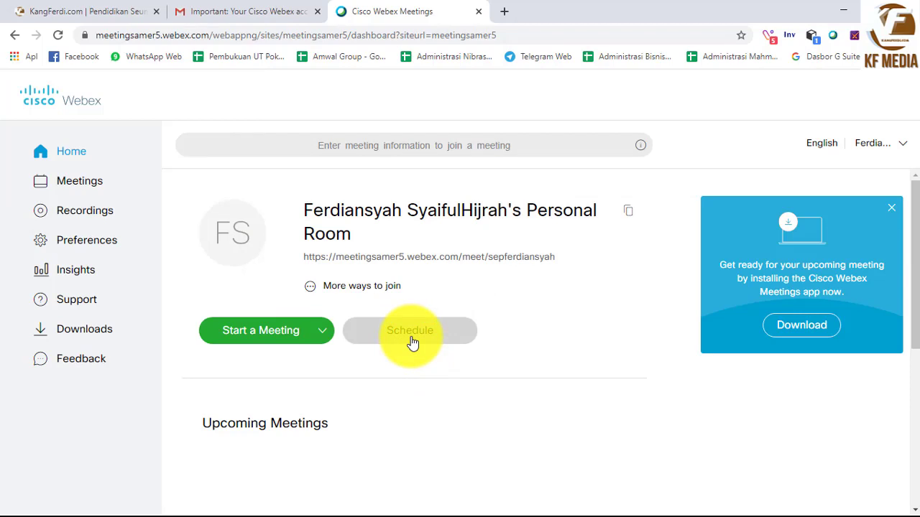
Start scheduling a meeting and paste 'Pembelajaran Jarak Jauh Kelas 6' as its topic
{"action": "left_click", "coordinate": [412, 342]}
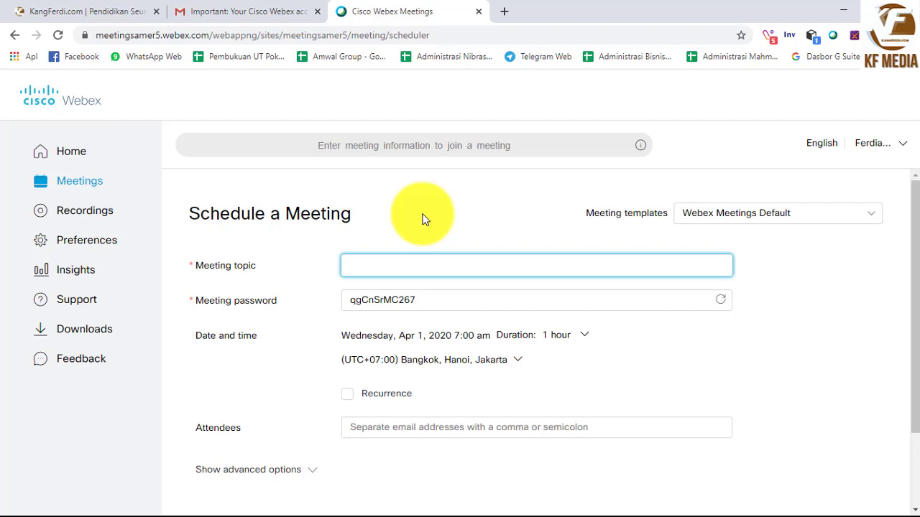
{"action": "left_click", "coordinate": [454, 258]}
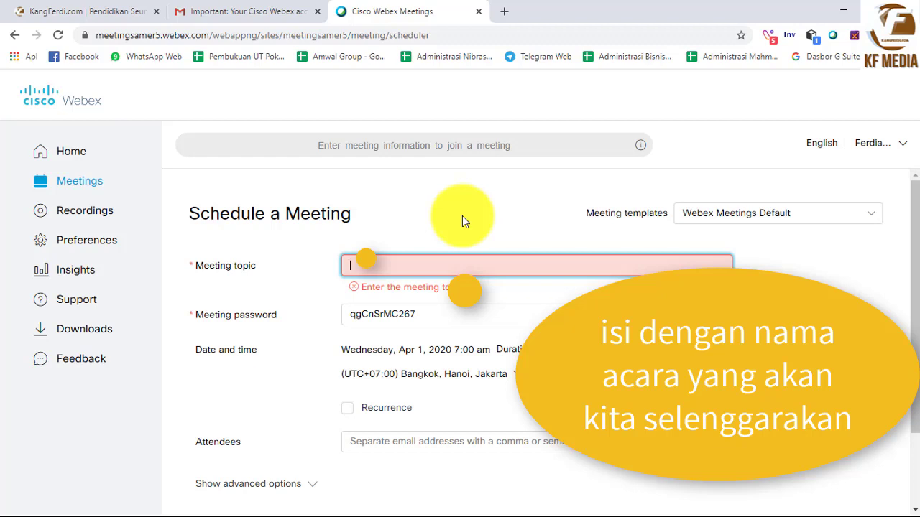
{"action": "type", "text": "Pembelajaran Jarak Jauh Kelas 6"}
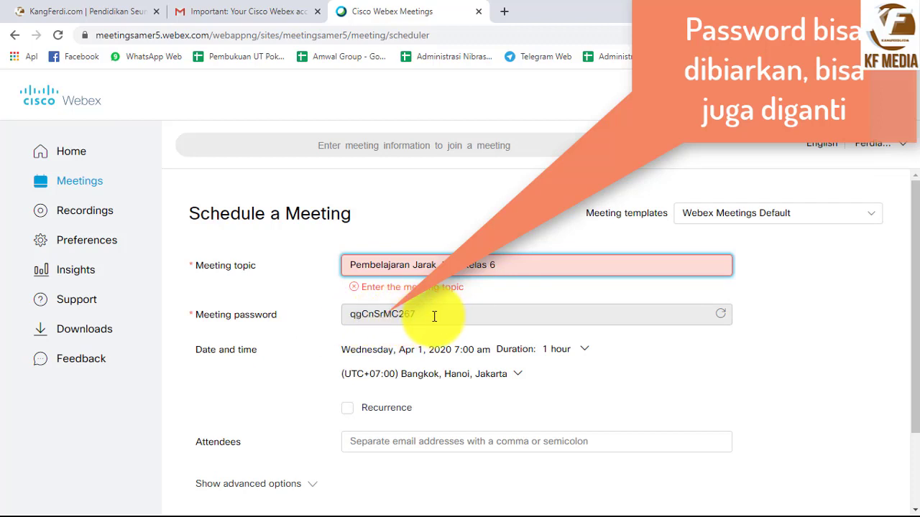
Replace the generated meeting password with your own custom password
{"action": "left_click", "coordinate": [434, 316]}
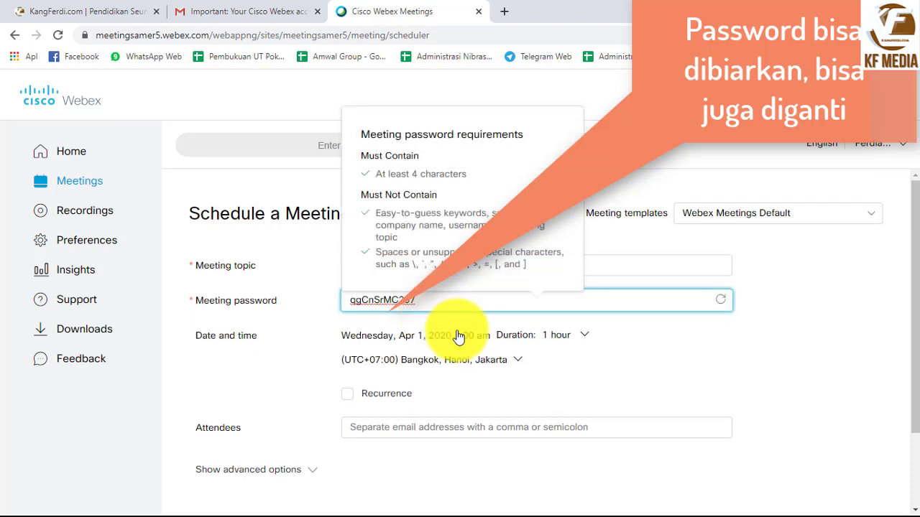
{"action": "key", "text": "BackSpace"}
{"action": "key", "text": "BackSpace"}
{"action": "key", "text": "BackSpace"}
{"action": "key", "text": "BackSpace"}
{"action": "key", "text": "BackSpace"}
{"action": "key", "text": "BackSpace"}
{"action": "key", "text": "BackSpace"}
{"action": "key", "text": "BackSpace"}
{"action": "key", "text": "BackSpace"}
{"action": "key", "text": "BackSpace"}
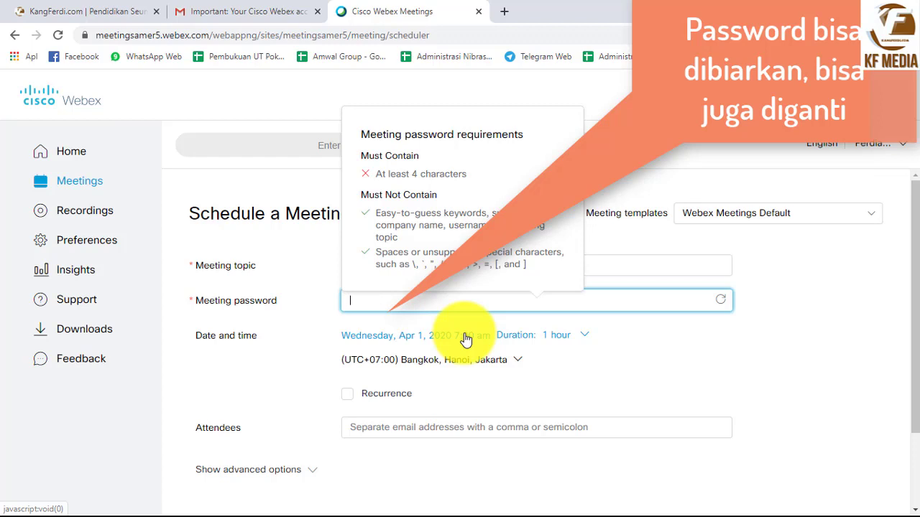
{"action": "type", "text": "12345"}
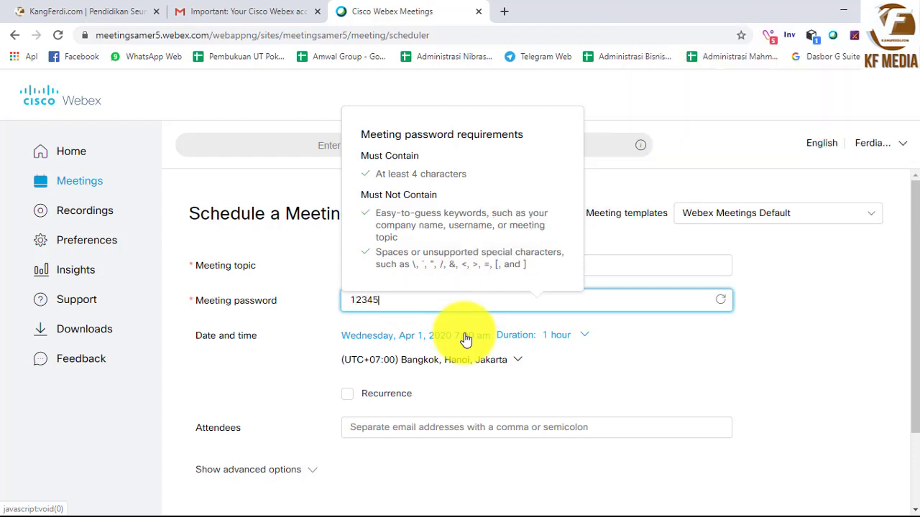
{"action": "left_click", "coordinate": [225, 387]}
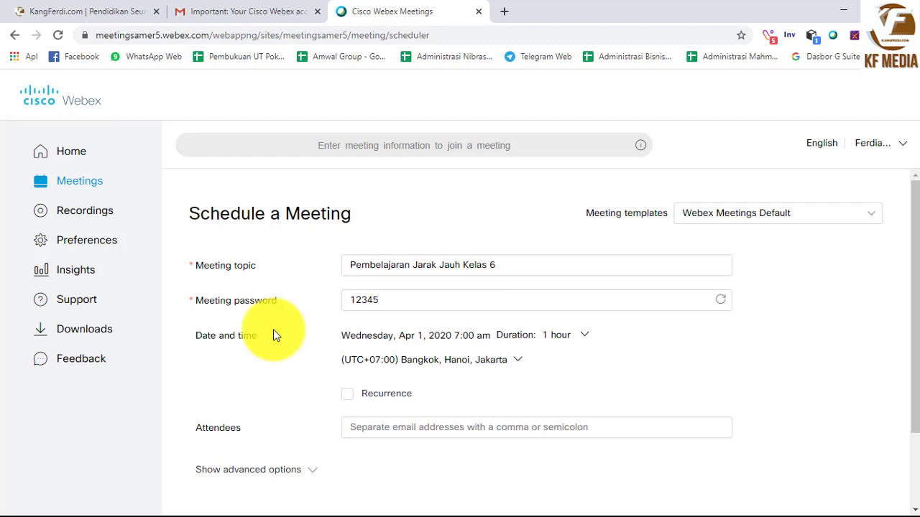
Pick April 3, 2020 in the calendar, keep the 7:00 am start, and choose a 6-hour duration
{"action": "left_click", "coordinate": [585, 338]}
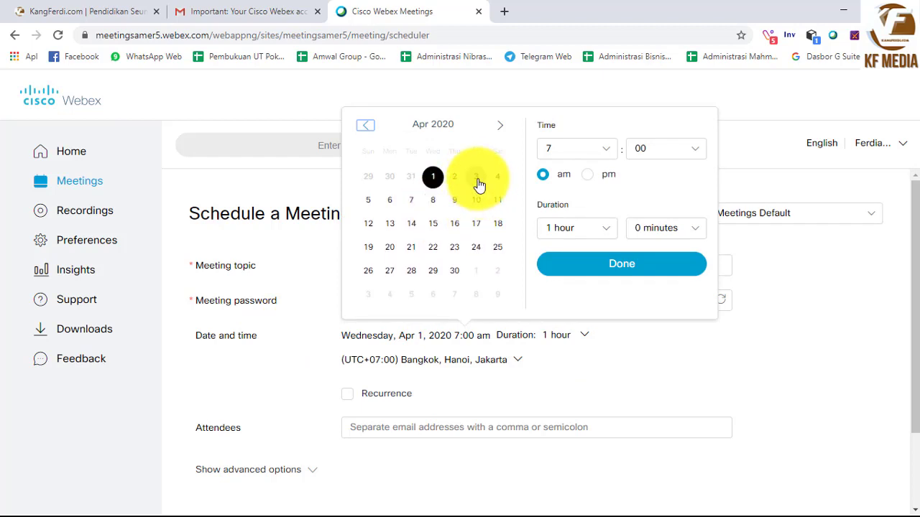
{"action": "left_click", "coordinate": [478, 183]}
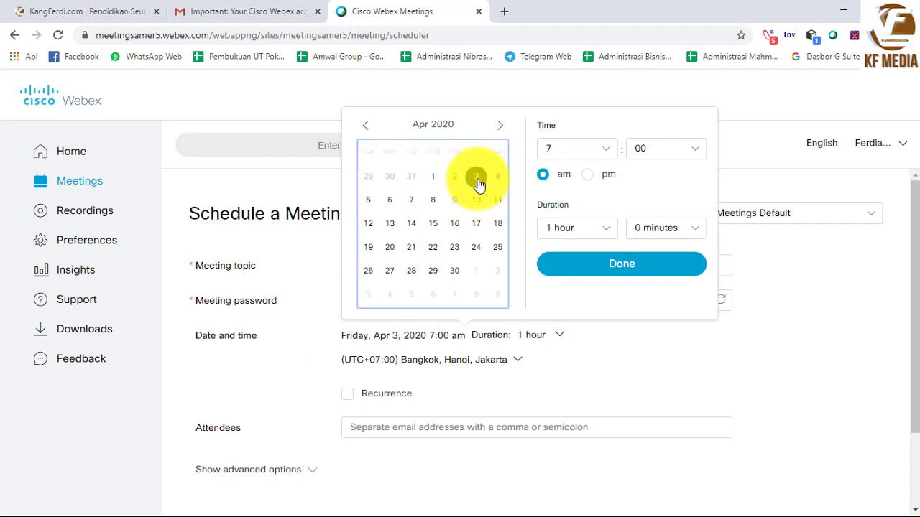
{"action": "left_click", "coordinate": [611, 158]}
{"action": "left_click", "coordinate": [610, 158]}
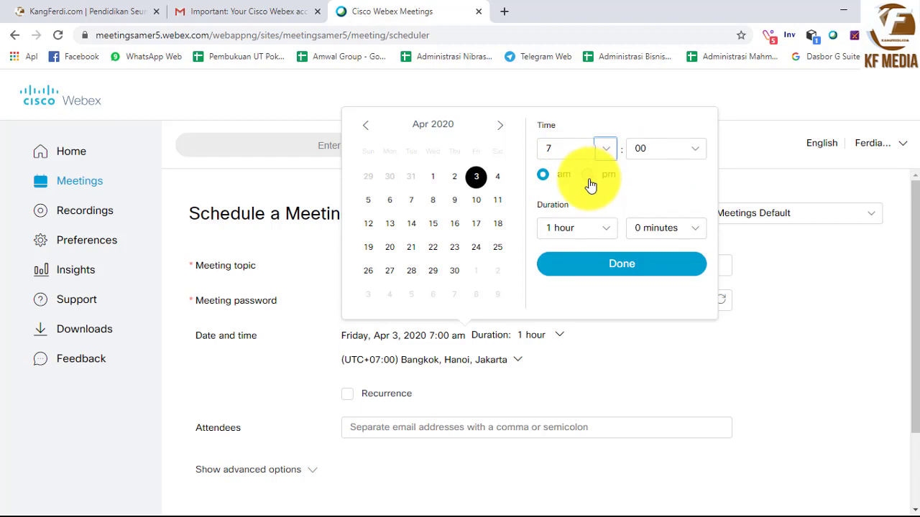
{"action": "left_click", "coordinate": [603, 236]}
{"action": "scroll", "coordinate": [589, 292], "scroll_direction": "down", "scroll_amount": 2}
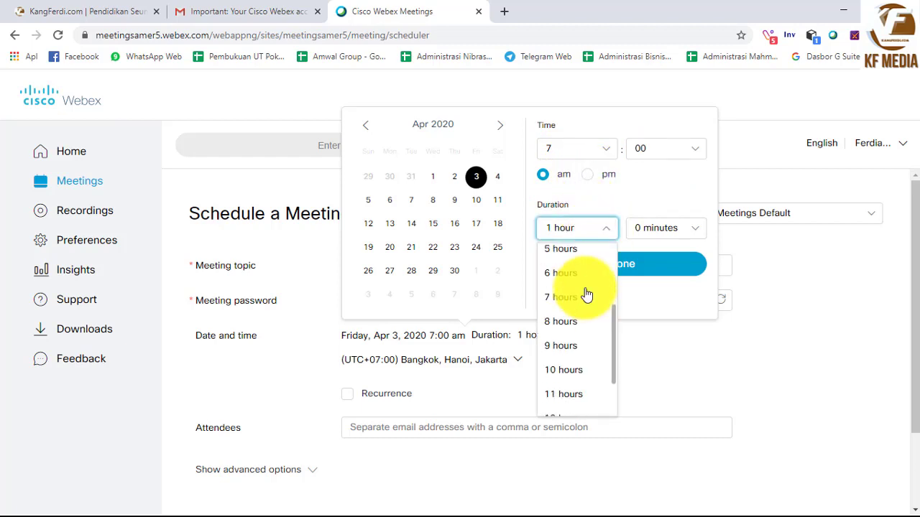
{"action": "left_click", "coordinate": [562, 271]}
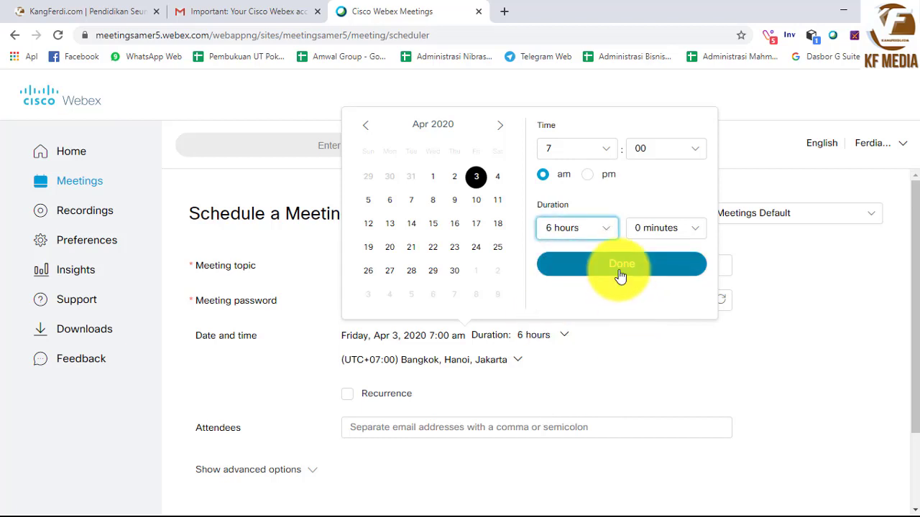
{"action": "left_click", "coordinate": [620, 272]}
{"action": "scroll", "coordinate": [620, 284], "scroll_direction": "down", "scroll_amount": 1}
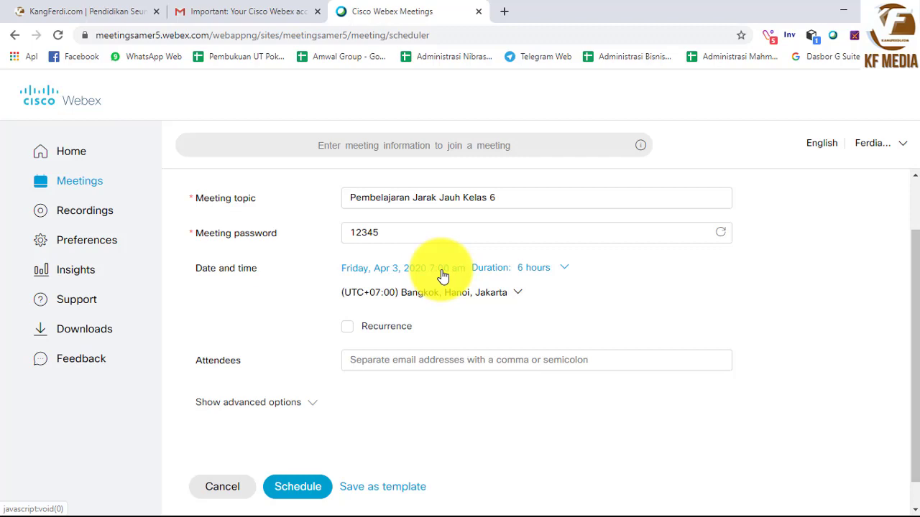
{"action": "left_click", "coordinate": [480, 304]}
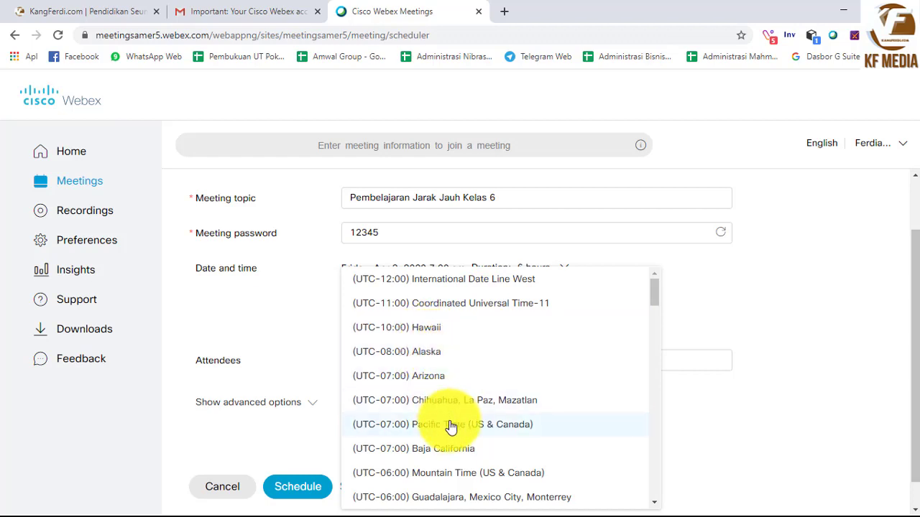
{"action": "scroll", "coordinate": [425, 407], "scroll_direction": "down", "scroll_amount": 1}
{"action": "left_click", "coordinate": [298, 335]}
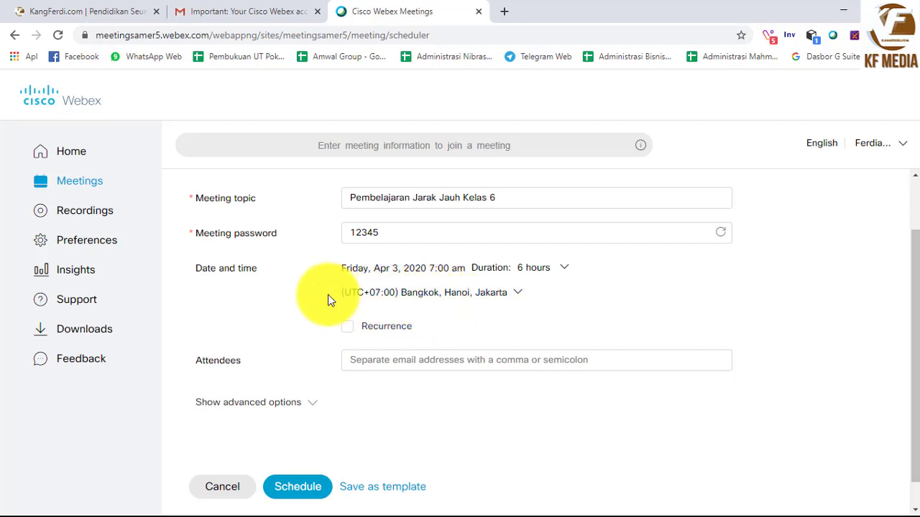
{"action": "scroll", "coordinate": [312, 338], "scroll_direction": "down", "scroll_amount": 1}
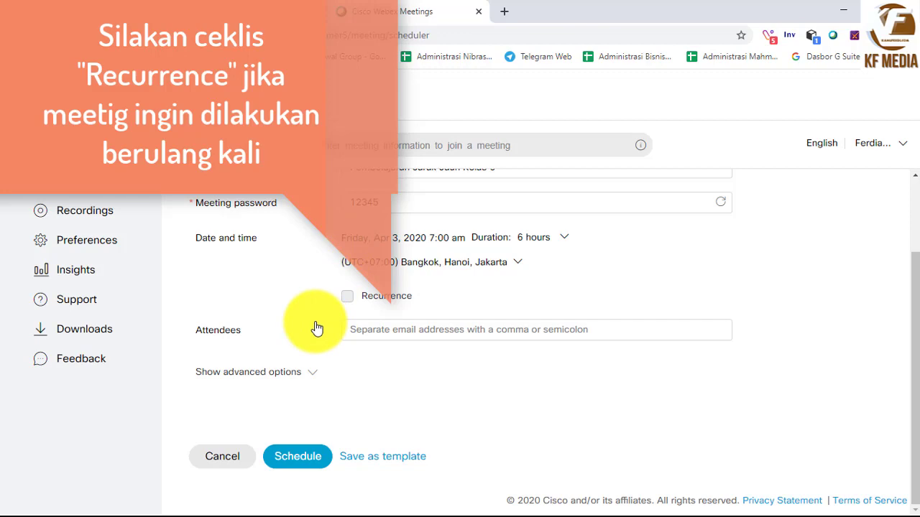
Turn on Recurrence and choose the Daily pattern, repeating every 1 day
{"action": "left_click", "coordinate": [348, 299]}
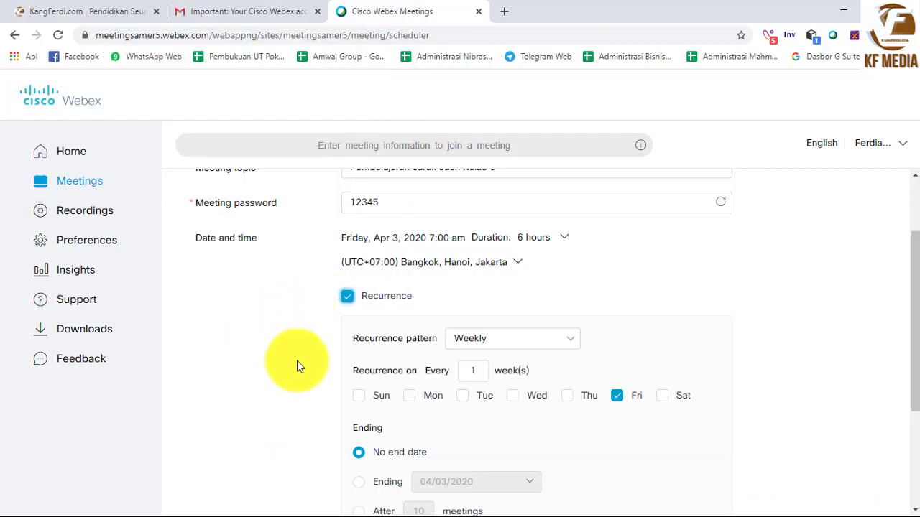
{"action": "scroll", "coordinate": [297, 361], "scroll_direction": "down", "scroll_amount": 1}
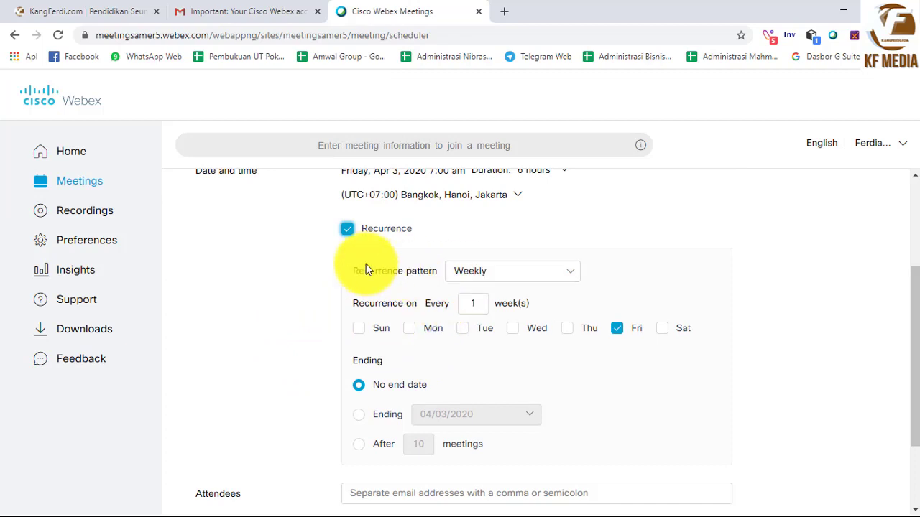
{"action": "left_click", "coordinate": [554, 278]}
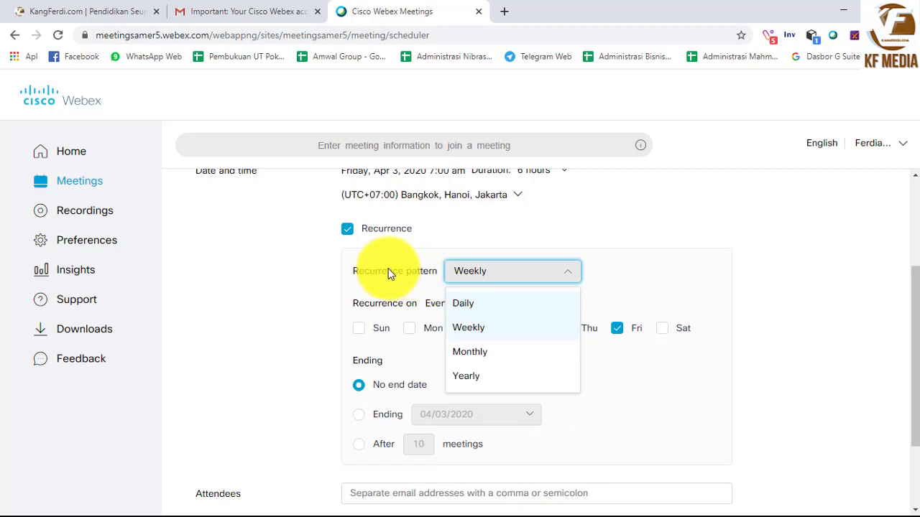
{"action": "left_click", "coordinate": [462, 291]}
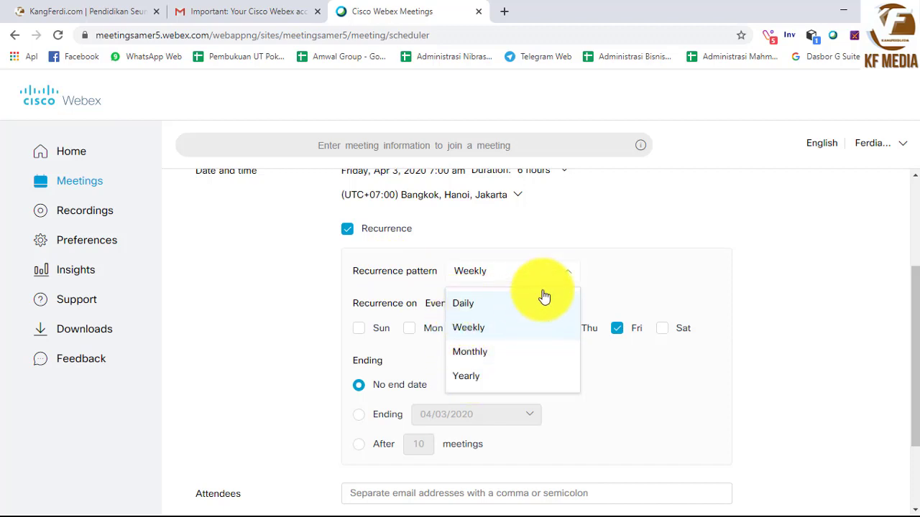
{"action": "left_click", "coordinate": [645, 268]}
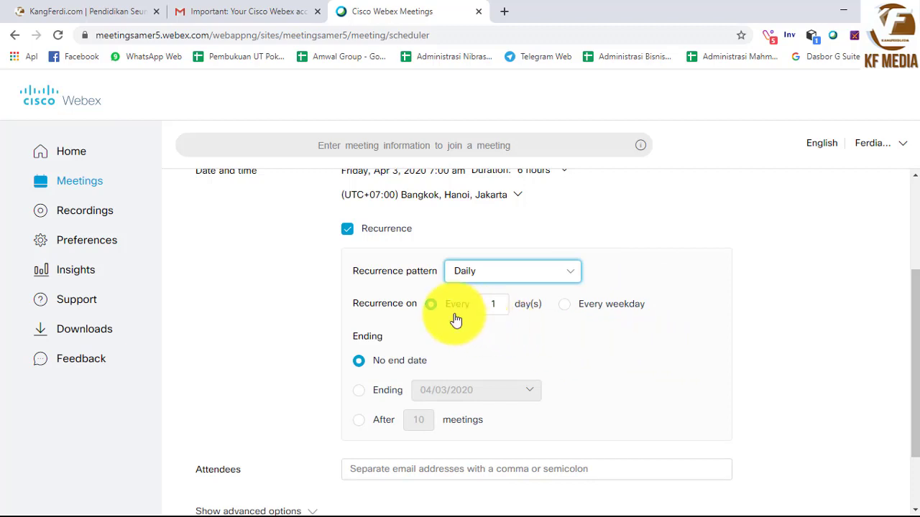
{"action": "scroll", "coordinate": [435, 252], "scroll_direction": "up", "scroll_amount": 1}
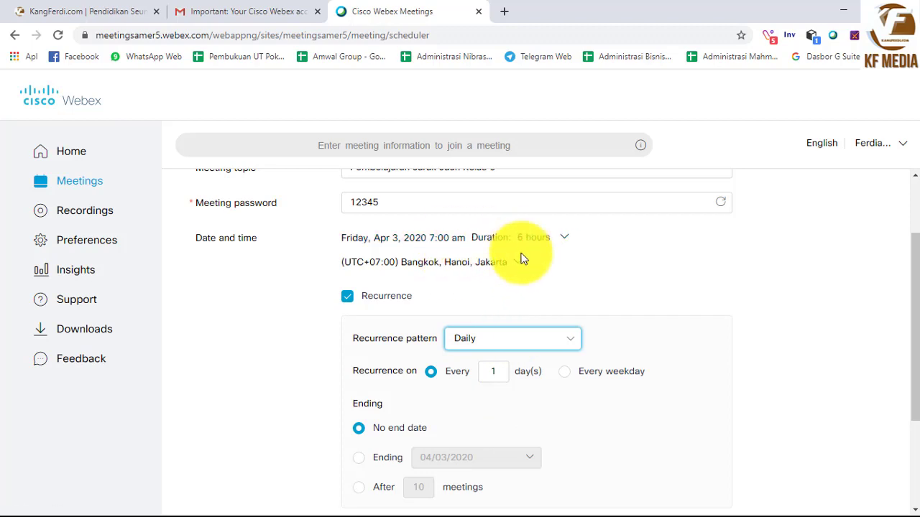
Switch the pattern to Weekly with Monday ticked, then uncheck Recurrence entirely
{"action": "left_click", "coordinate": [523, 339]}
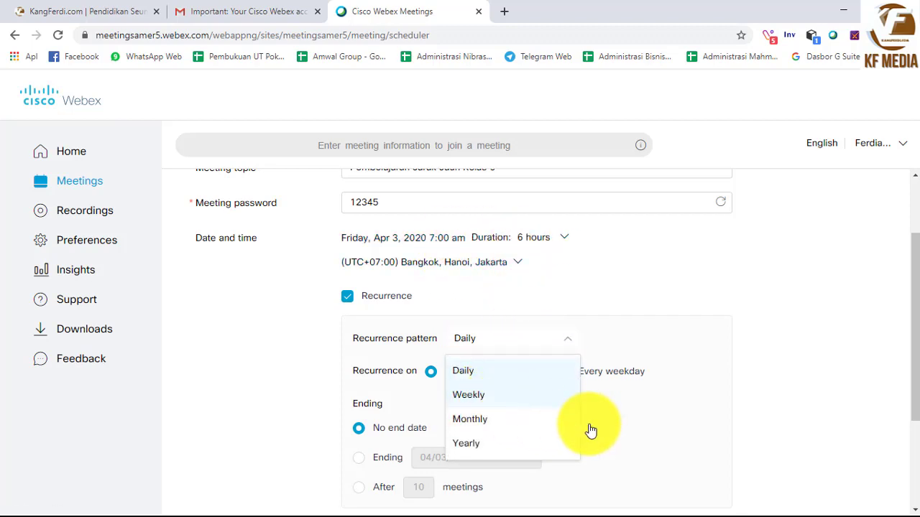
{"action": "key", "text": "Return"}
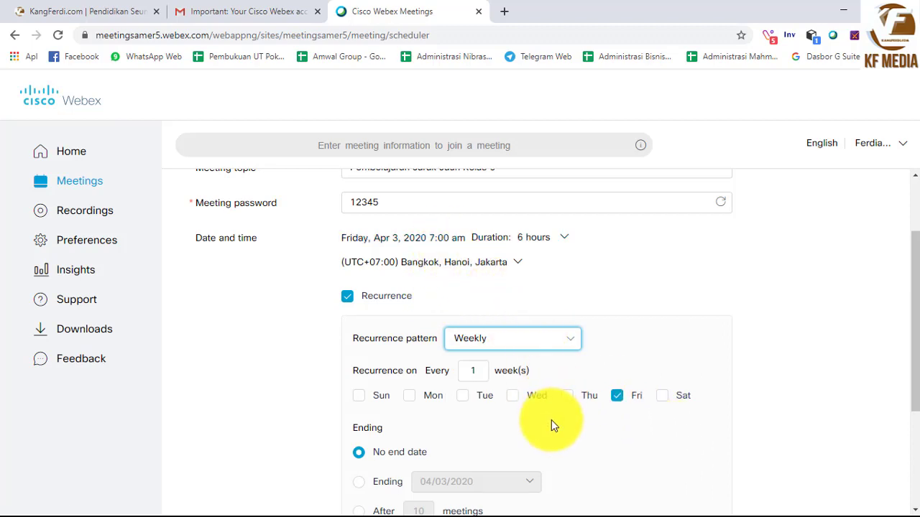
{"action": "scroll", "coordinate": [552, 419], "scroll_direction": "down", "scroll_amount": 1}
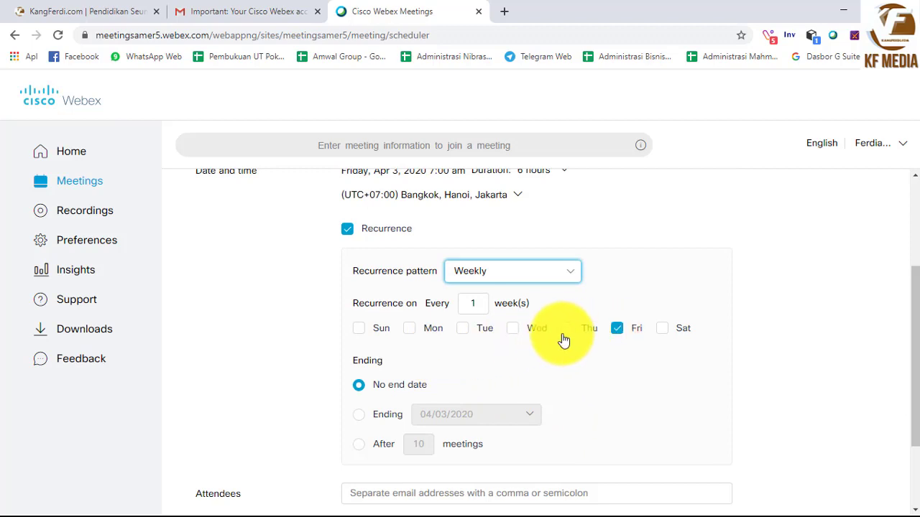
{"action": "left_click", "coordinate": [411, 334]}
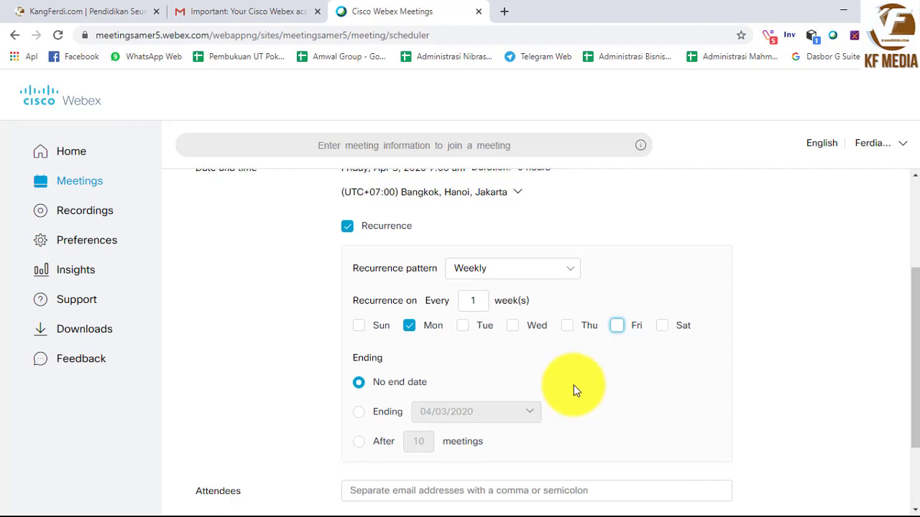
{"action": "scroll", "coordinate": [573, 390], "scroll_direction": "up", "scroll_amount": 1}
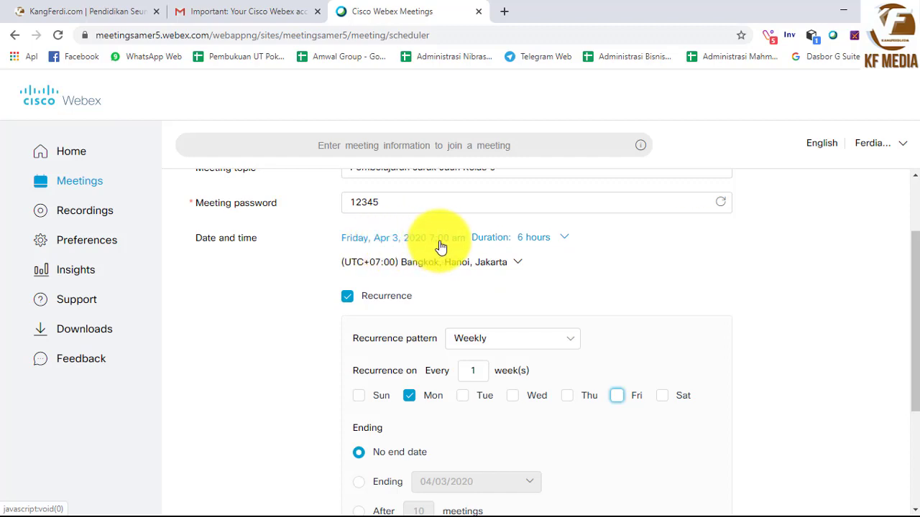
{"action": "left_click", "coordinate": [348, 297]}
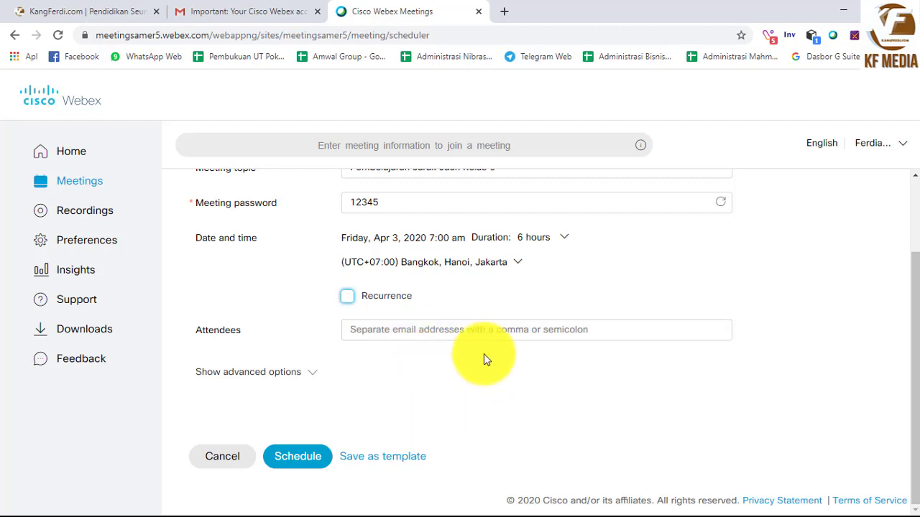
Expand the advanced options and the Audio connection options section
{"action": "scroll", "coordinate": [483, 354], "scroll_direction": "up", "scroll_amount": 3}
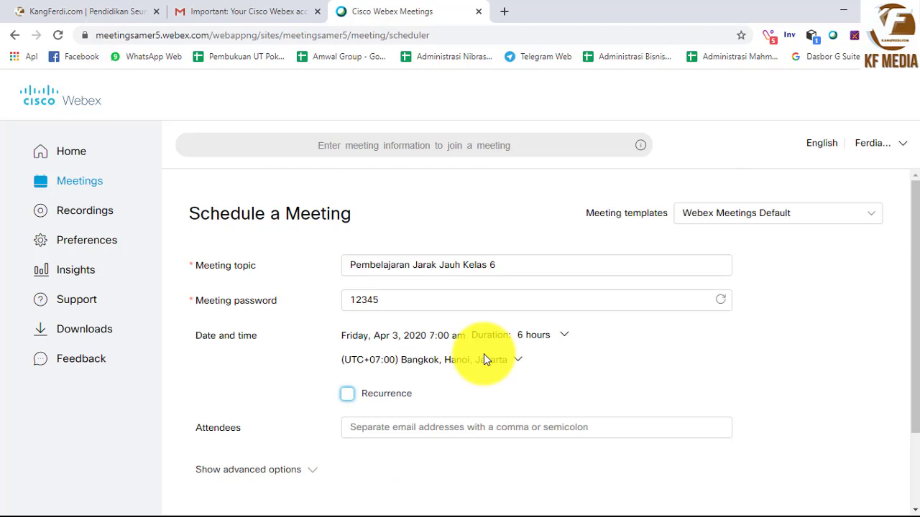
{"action": "scroll", "coordinate": [484, 359], "scroll_direction": "down", "scroll_amount": 3}
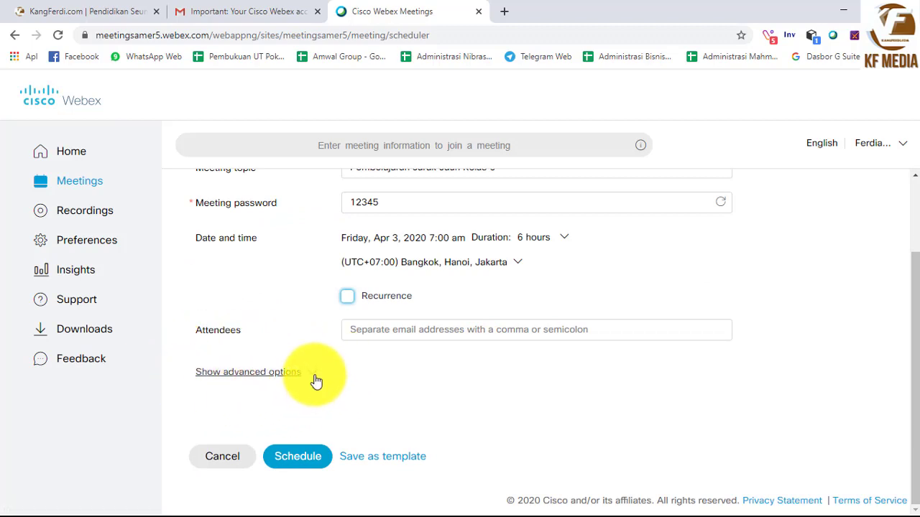
{"action": "key", "text": "Tab"}
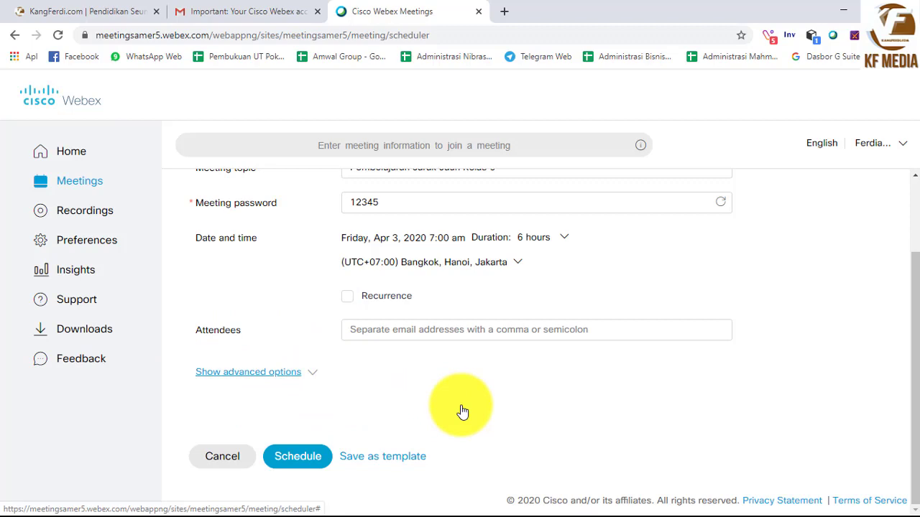
{"action": "key", "text": "Return"}
{"action": "scroll", "coordinate": [451, 410], "scroll_direction": "down", "scroll_amount": 1}
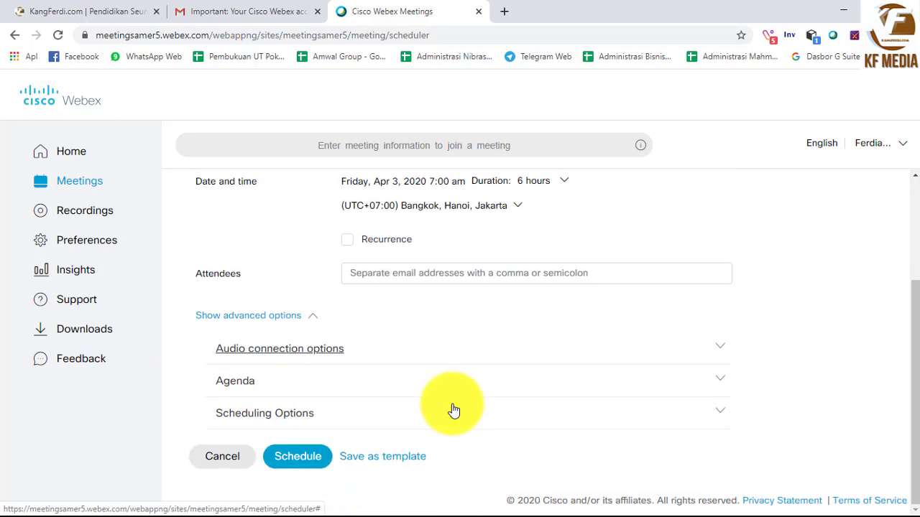
{"action": "left_click", "coordinate": [261, 352]}
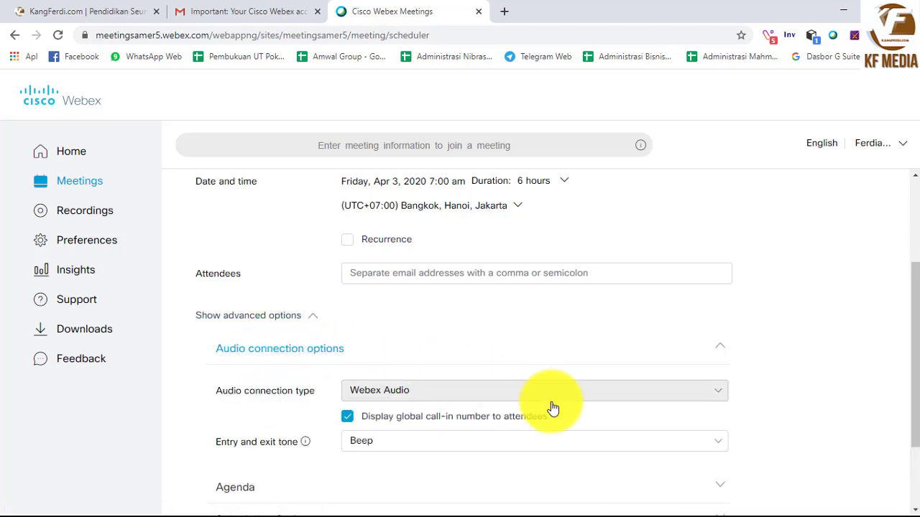
Keep Webex Audio as the audio connection type and expand the Agenda section
{"action": "scroll", "coordinate": [552, 408], "scroll_direction": "down", "scroll_amount": 1}
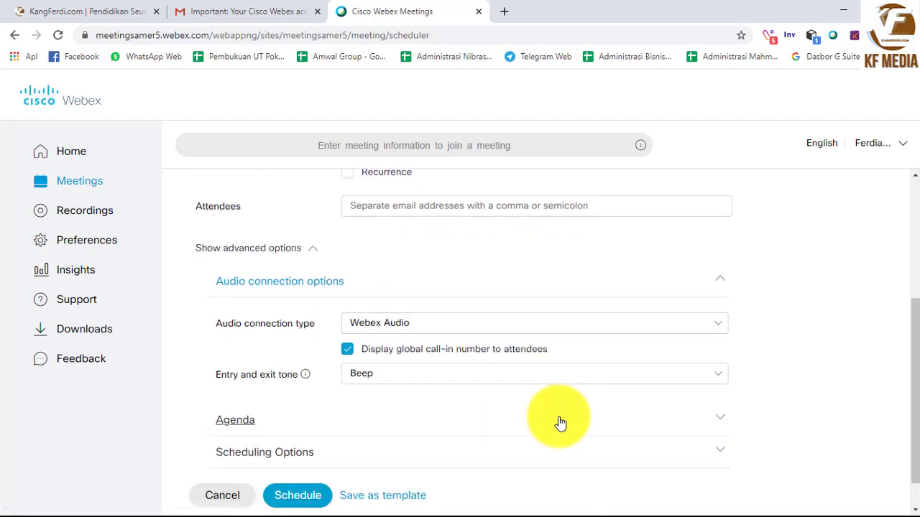
{"action": "left_click", "coordinate": [722, 329]}
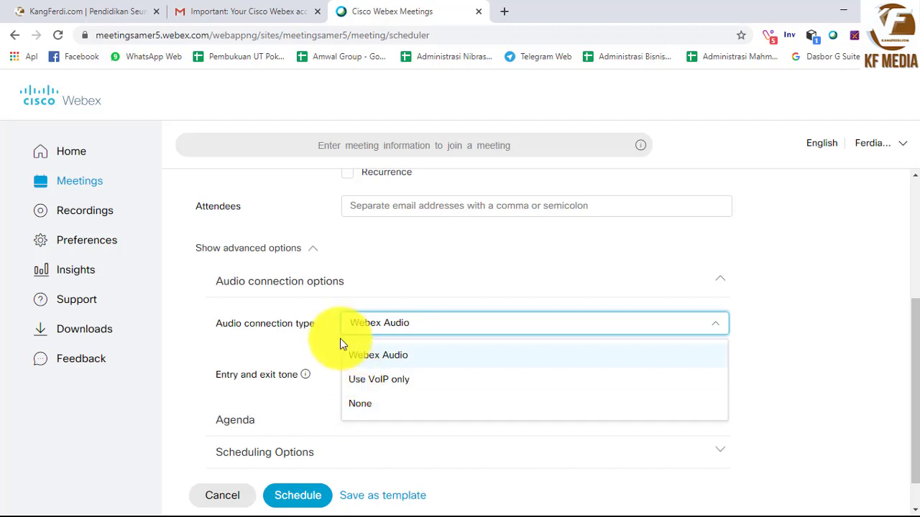
{"action": "left_click", "coordinate": [343, 360]}
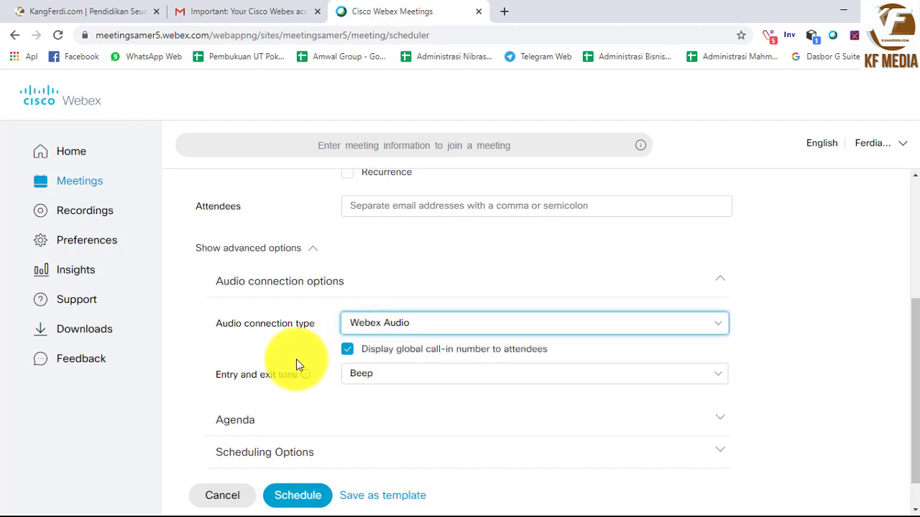
{"action": "scroll", "coordinate": [400, 437], "scroll_direction": "down", "scroll_amount": 1}
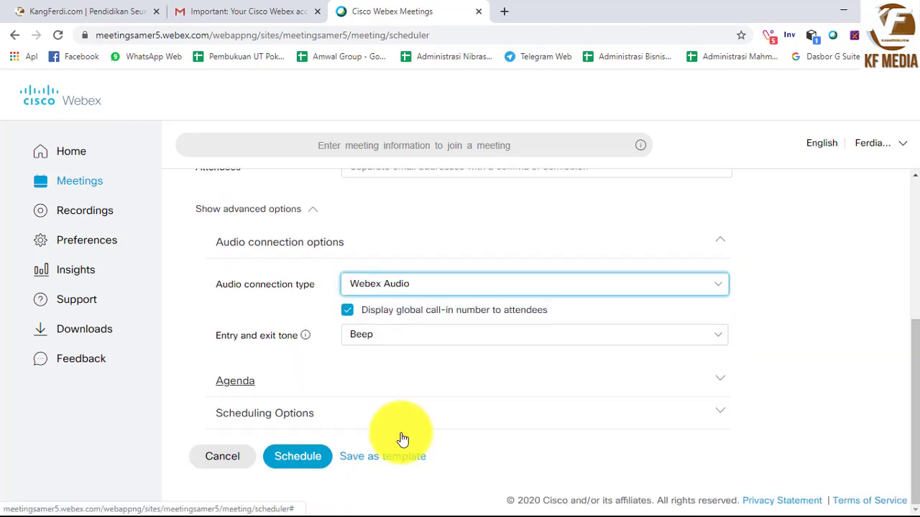
{"action": "left_click", "coordinate": [237, 382]}
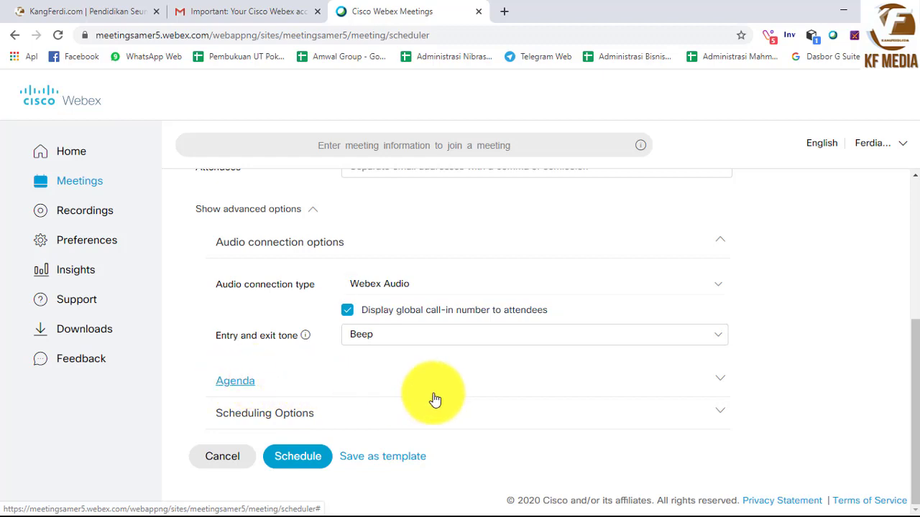
{"action": "scroll", "coordinate": [468, 403], "scroll_direction": "down", "scroll_amount": 1}
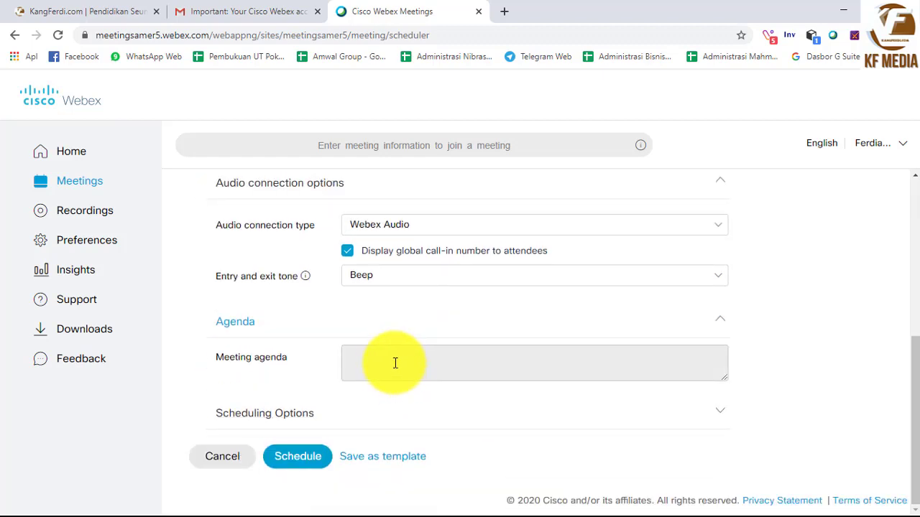
{"action": "scroll", "coordinate": [403, 364], "scroll_direction": "up", "scroll_amount": 5}
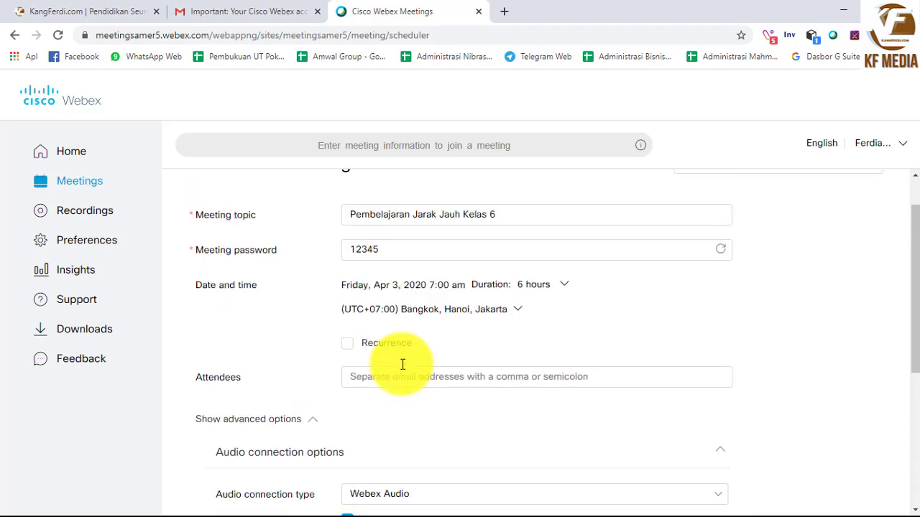
{"action": "left_click", "coordinate": [394, 272]}
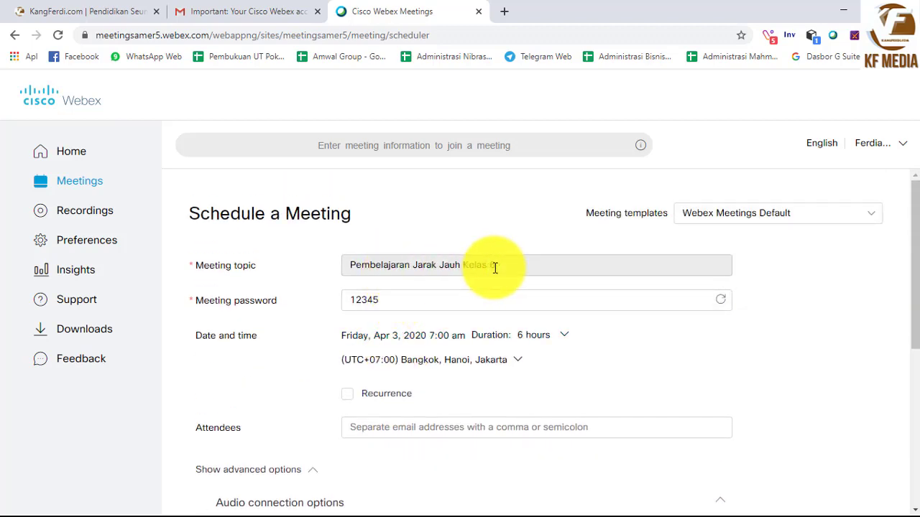
{"action": "scroll", "coordinate": [444, 292], "scroll_direction": "down", "scroll_amount": 4}
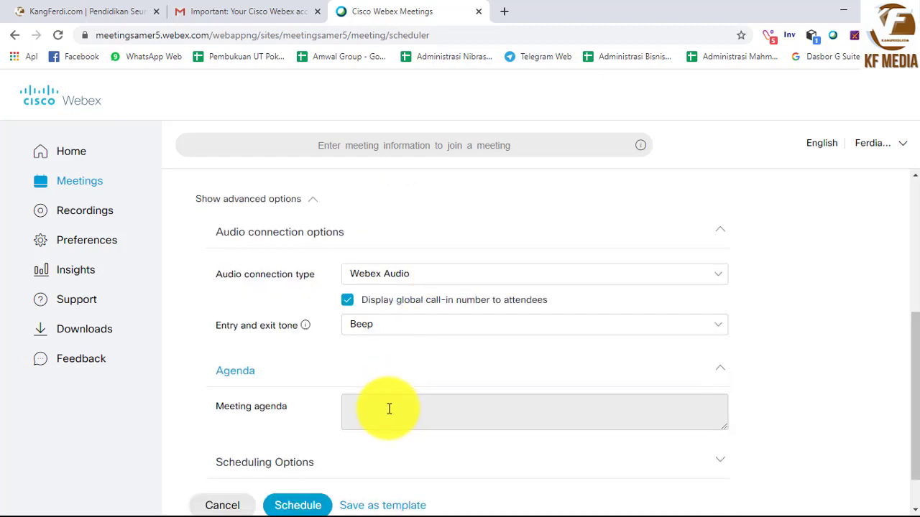
{"action": "scroll", "coordinate": [388, 407], "scroll_direction": "down", "scroll_amount": 1}
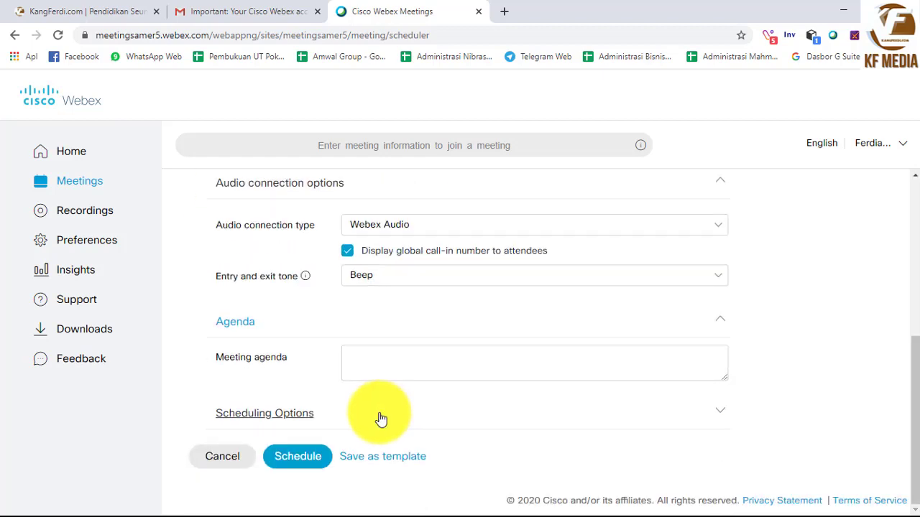
{"action": "left_click", "coordinate": [452, 406]}
{"action": "scroll", "coordinate": [452, 406], "scroll_direction": "down", "scroll_amount": 2}
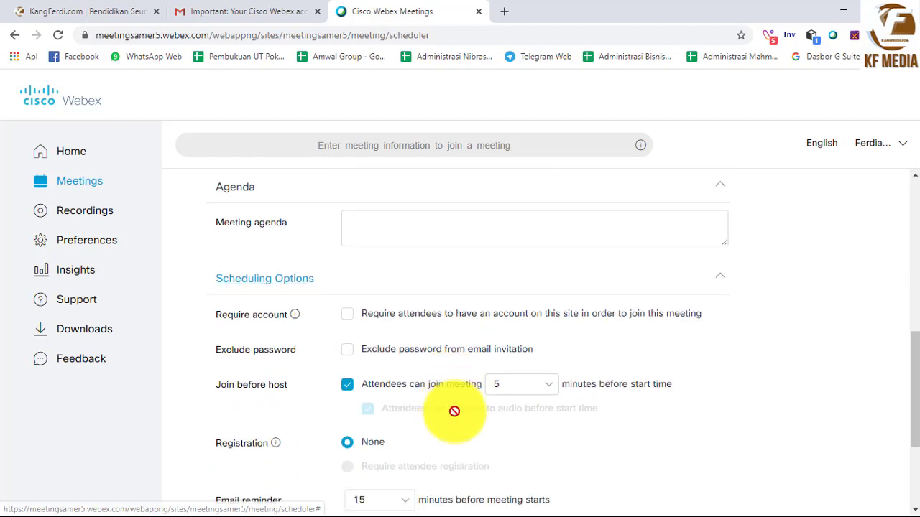
{"action": "scroll", "coordinate": [452, 406], "scroll_direction": "down", "scroll_amount": 1}
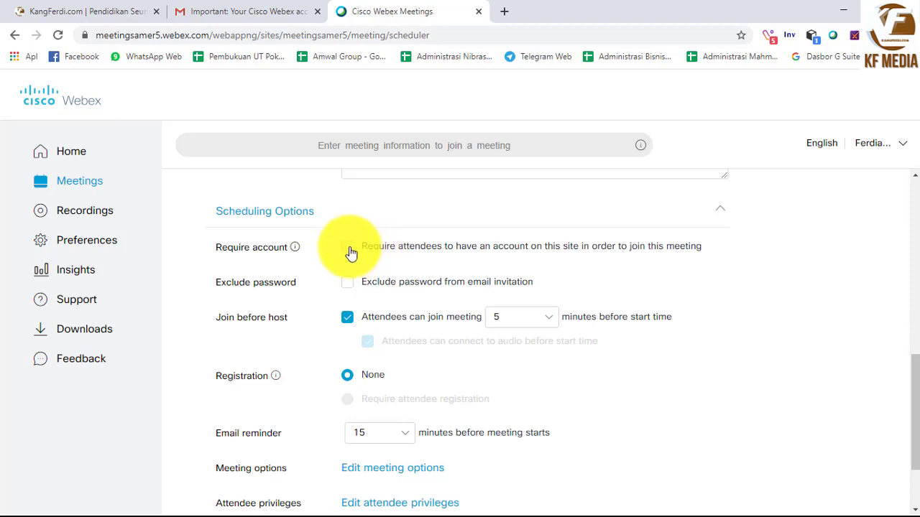
{"action": "scroll", "coordinate": [388, 345], "scroll_direction": "down", "scroll_amount": 2}
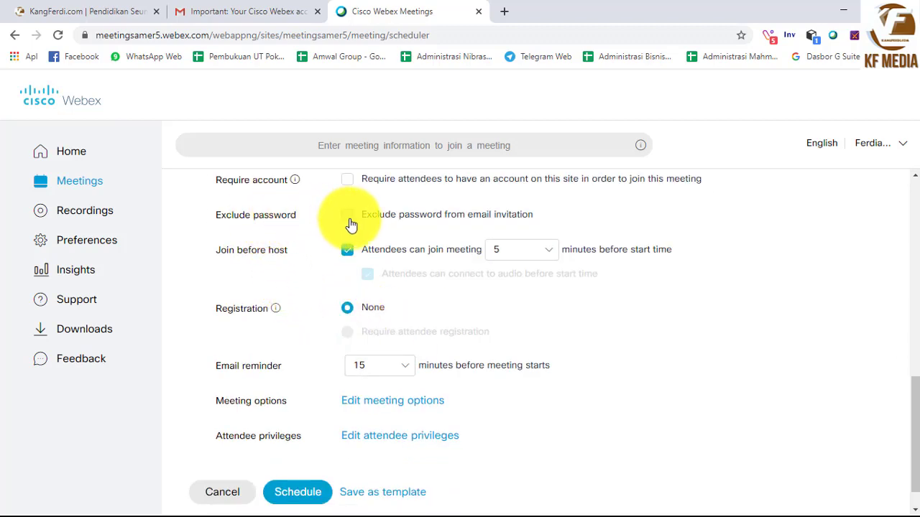
{"action": "scroll", "coordinate": [488, 288], "scroll_direction": "up", "scroll_amount": 7}
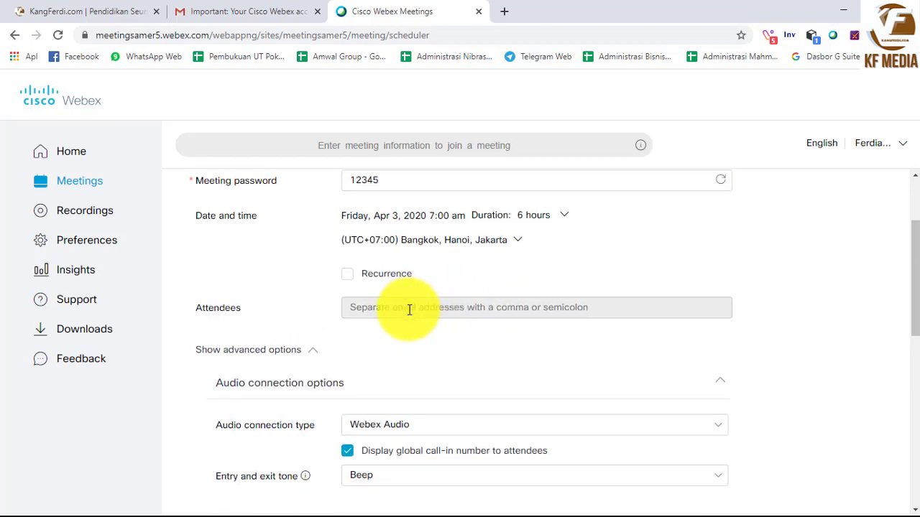
{"action": "scroll", "coordinate": [411, 318], "scroll_direction": "down", "scroll_amount": 4}
{"action": "scroll", "coordinate": [409, 310], "scroll_direction": "down", "scroll_amount": 2}
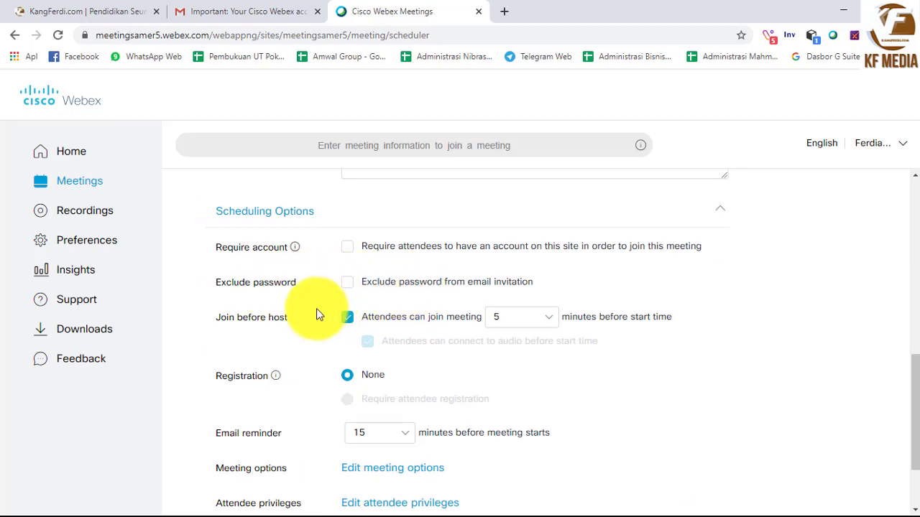
{"action": "scroll", "coordinate": [286, 327], "scroll_direction": "down", "scroll_amount": 1}
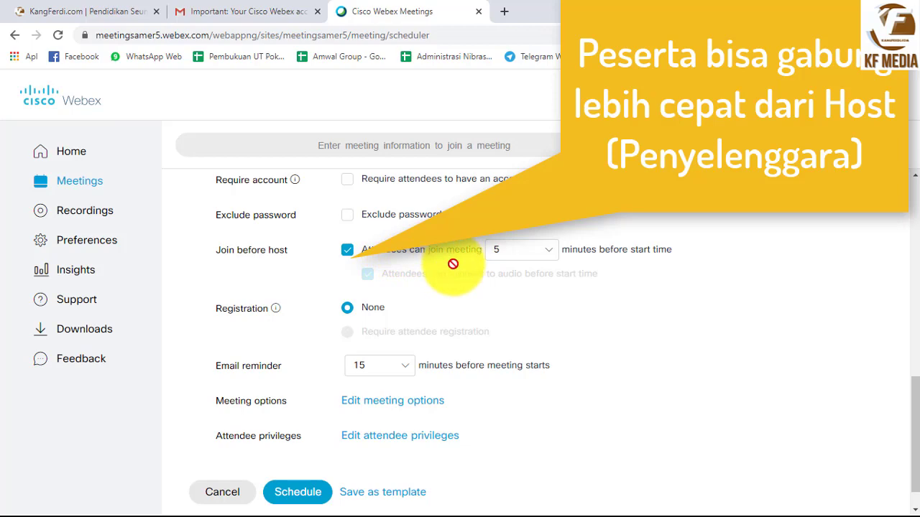
{"action": "scroll", "coordinate": [449, 263], "scroll_direction": "up", "scroll_amount": 6}
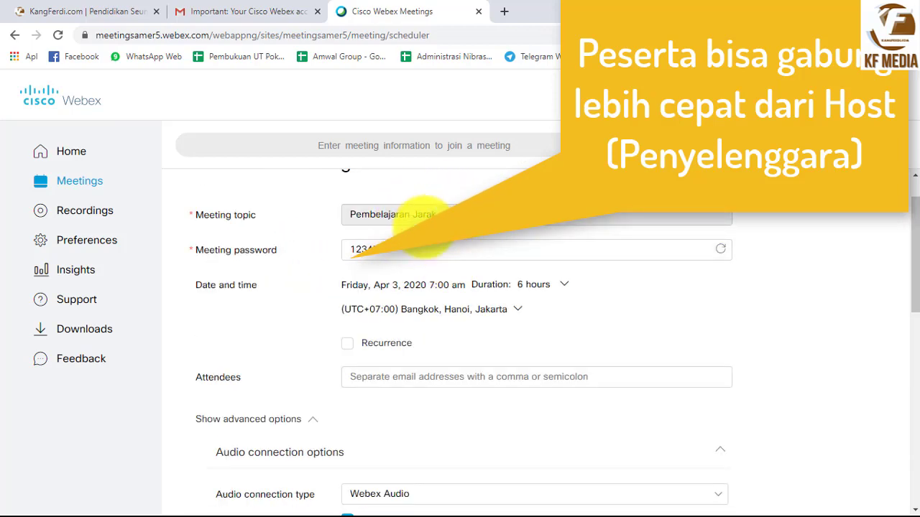
{"action": "scroll", "coordinate": [467, 320], "scroll_direction": "down", "scroll_amount": 2}
{"action": "scroll", "coordinate": [467, 320], "scroll_direction": "down", "scroll_amount": 4}
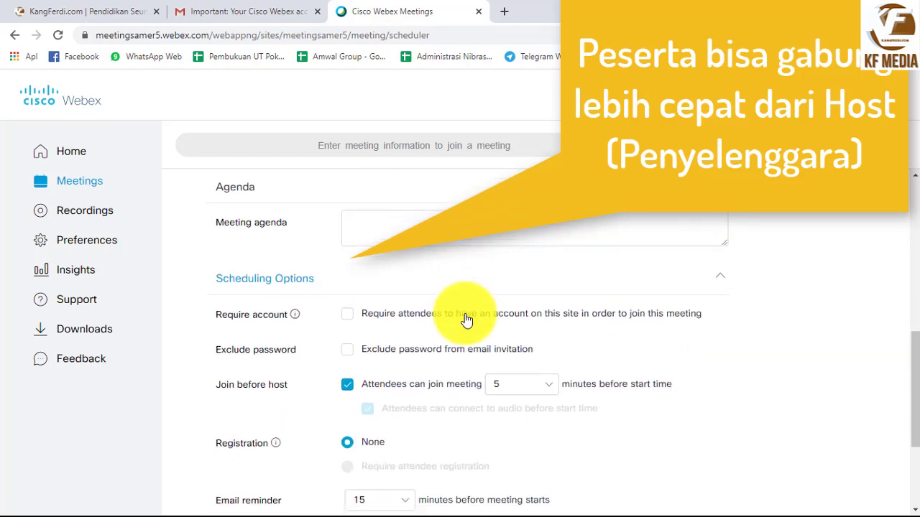
{"action": "scroll", "coordinate": [467, 379], "scroll_direction": "down", "scroll_amount": 1}
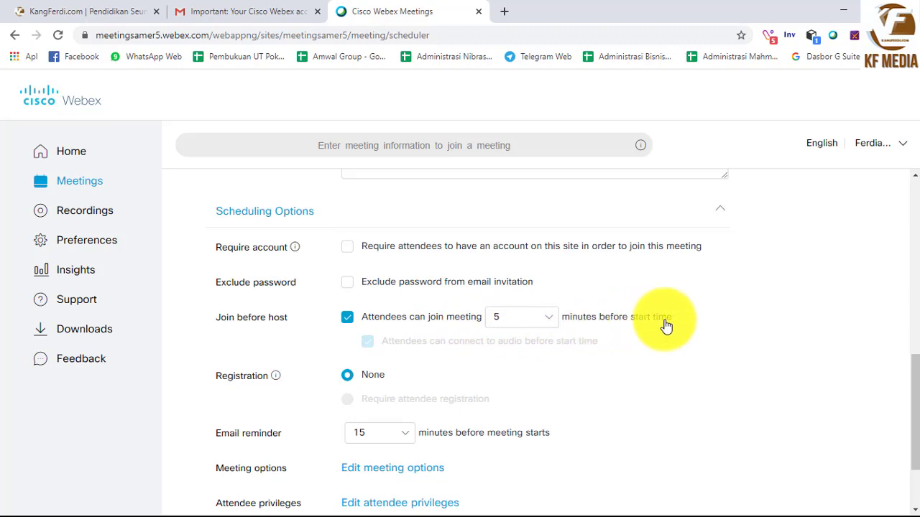
{"action": "scroll", "coordinate": [614, 349], "scroll_direction": "down", "scroll_amount": 1}
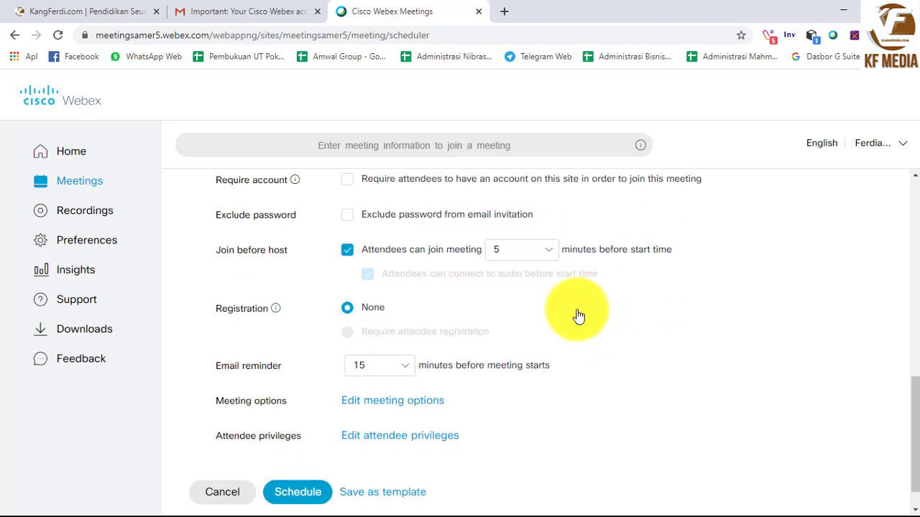
Change the Join before host setting from 5 to 15 minutes before start time
{"action": "left_click", "coordinate": [551, 260]}
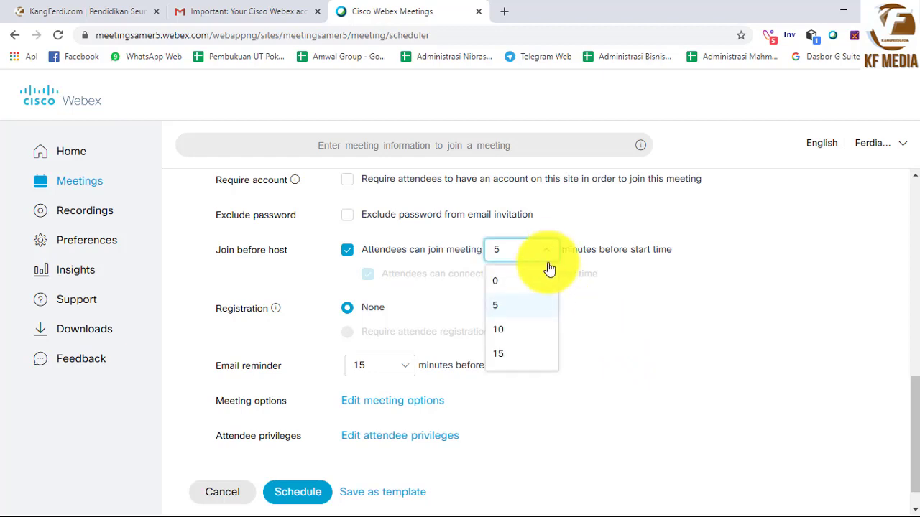
{"action": "left_click", "coordinate": [513, 335]}
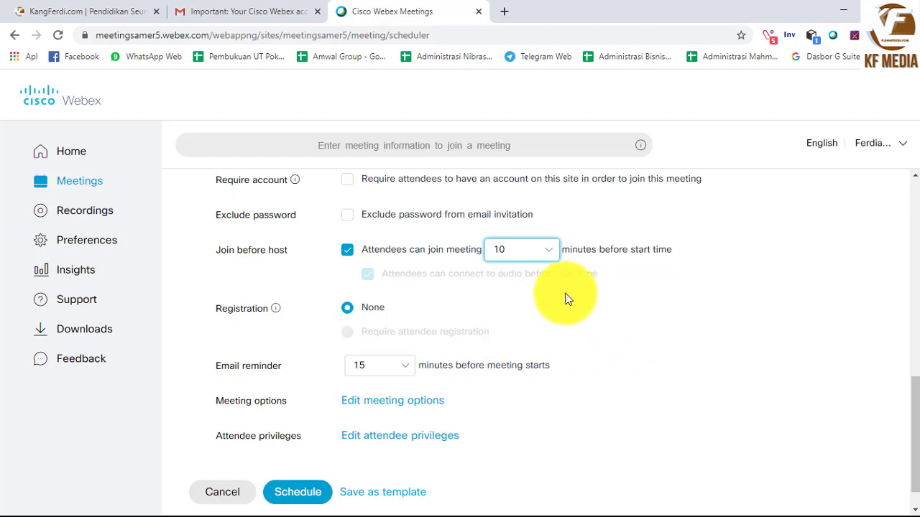
{"action": "left_click", "coordinate": [553, 250]}
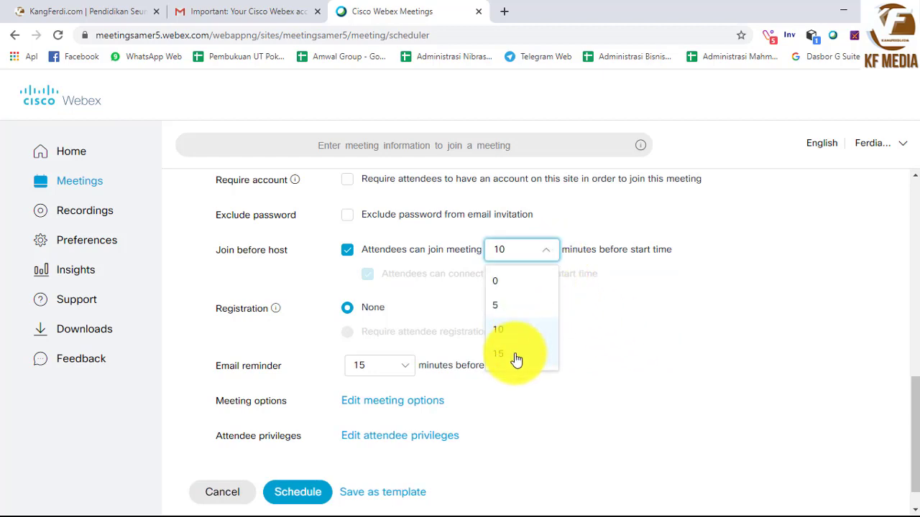
{"action": "left_click", "coordinate": [513, 356]}
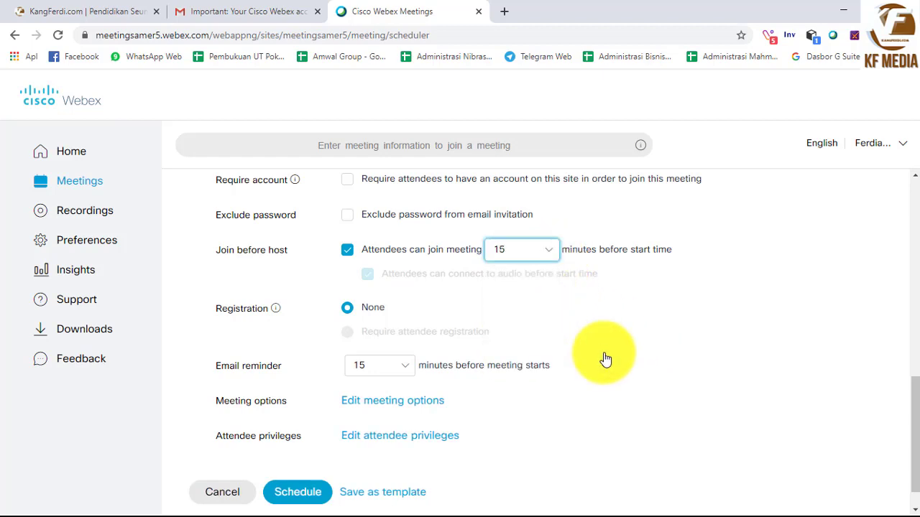
{"action": "scroll", "coordinate": [606, 355], "scroll_direction": "down", "scroll_amount": 1}
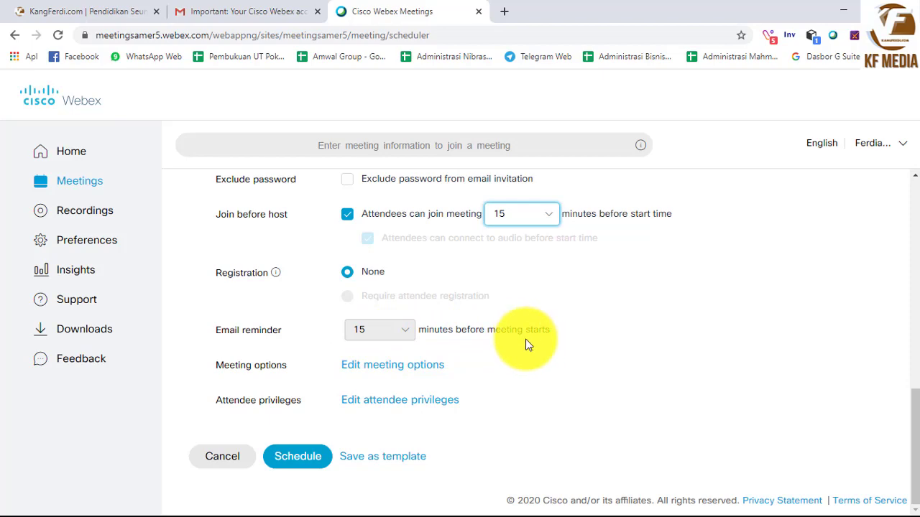
{"action": "scroll", "coordinate": [525, 345], "scroll_direction": "up", "scroll_amount": 8}
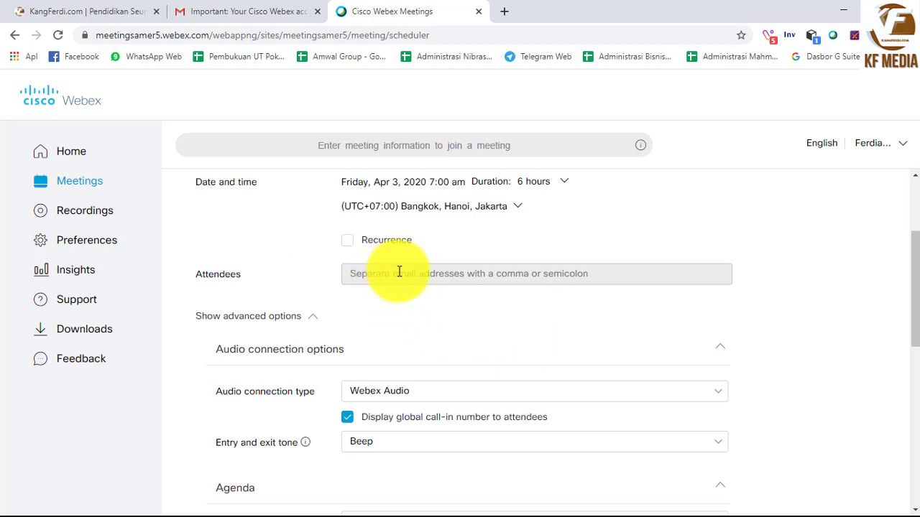
{"action": "scroll", "coordinate": [503, 343], "scroll_direction": "down", "scroll_amount": 6}
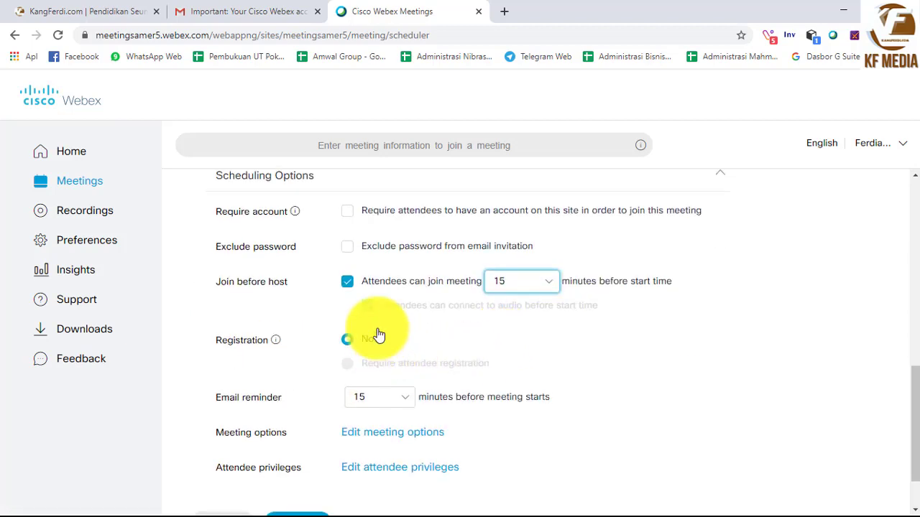
{"action": "scroll", "coordinate": [388, 403], "scroll_direction": "down", "scroll_amount": 2}
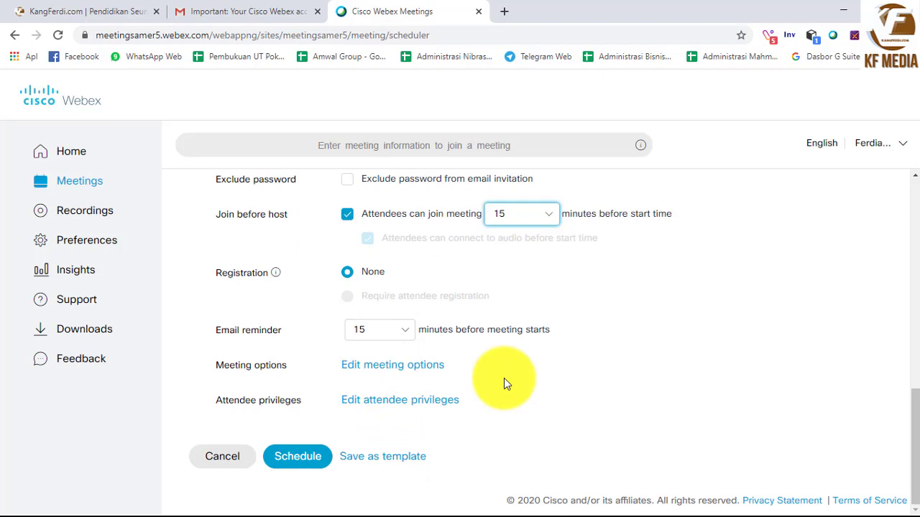
{"action": "scroll", "coordinate": [504, 379], "scroll_direction": "up", "scroll_amount": 10}
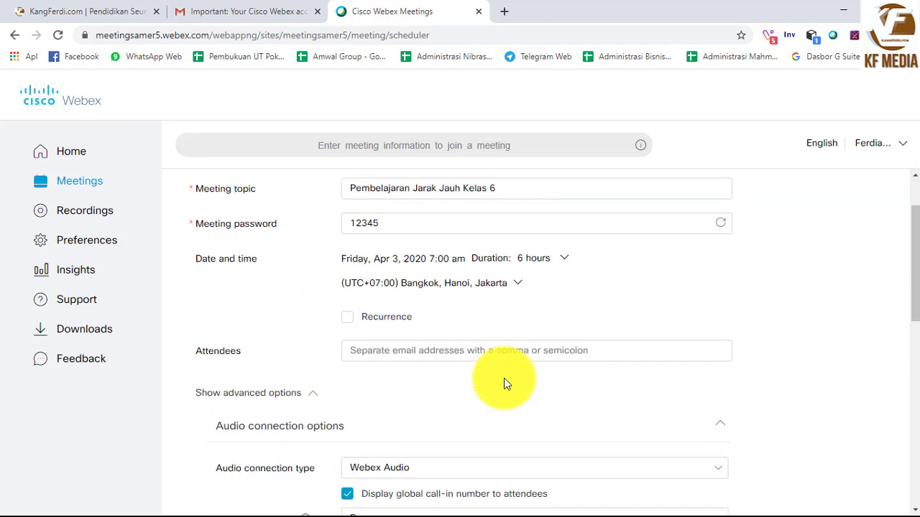
{"action": "scroll", "coordinate": [468, 409], "scroll_direction": "down", "scroll_amount": 2}
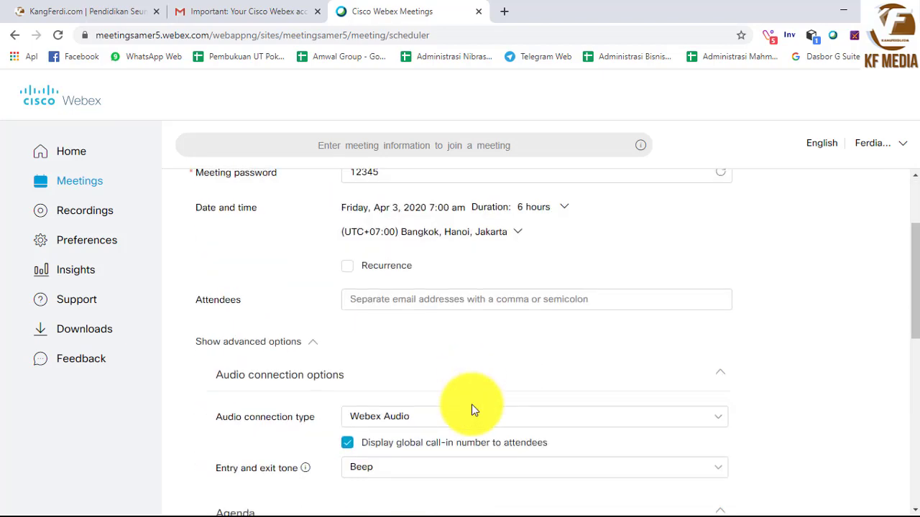
{"action": "scroll", "coordinate": [472, 410], "scroll_direction": "down", "scroll_amount": 10}
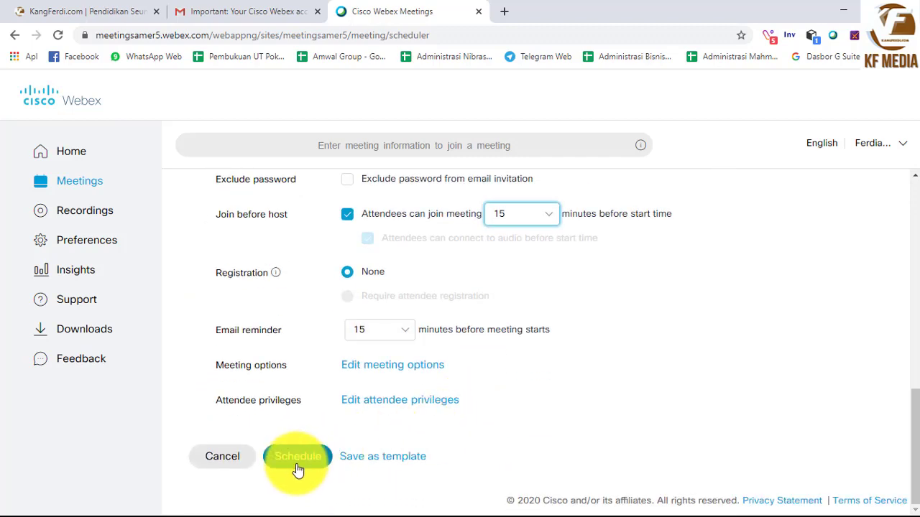
Schedule the meeting and scroll its info page down to the meeting link and number
{"action": "left_click", "coordinate": [298, 467]}
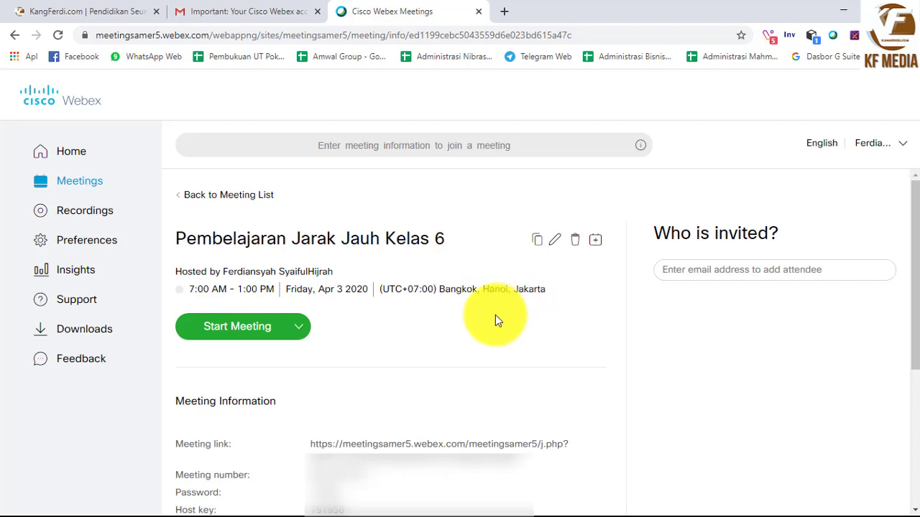
{"action": "scroll", "coordinate": [495, 321], "scroll_direction": "down", "scroll_amount": 1}
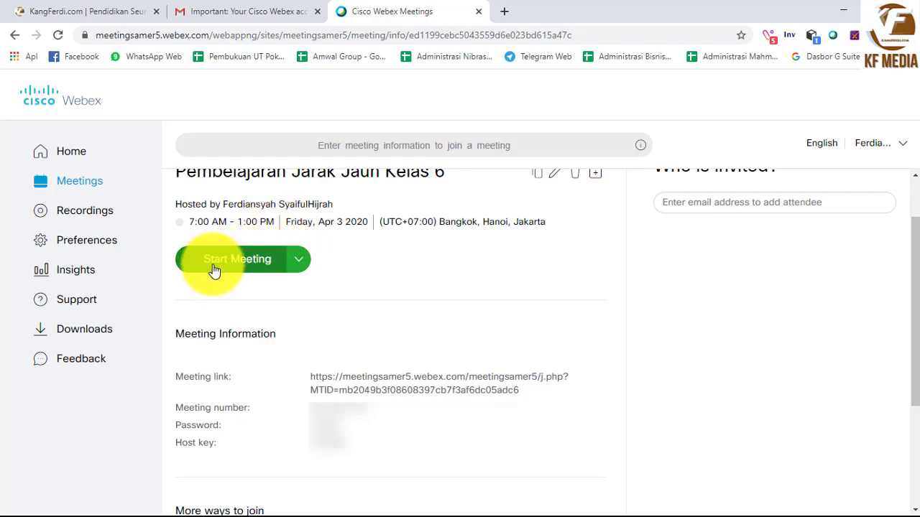
{"action": "scroll", "coordinate": [208, 295], "scroll_direction": "down", "scroll_amount": 1}
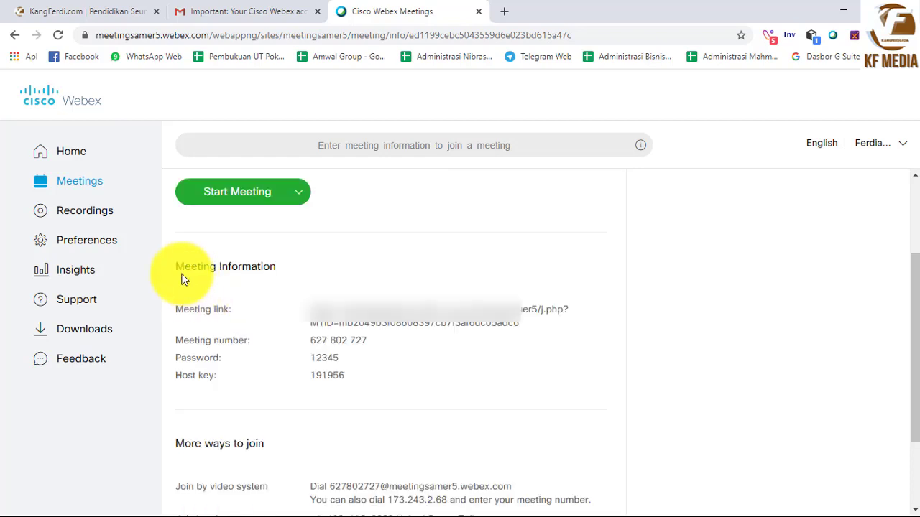
{"action": "scroll", "coordinate": [182, 292], "scroll_direction": "down", "scroll_amount": 1}
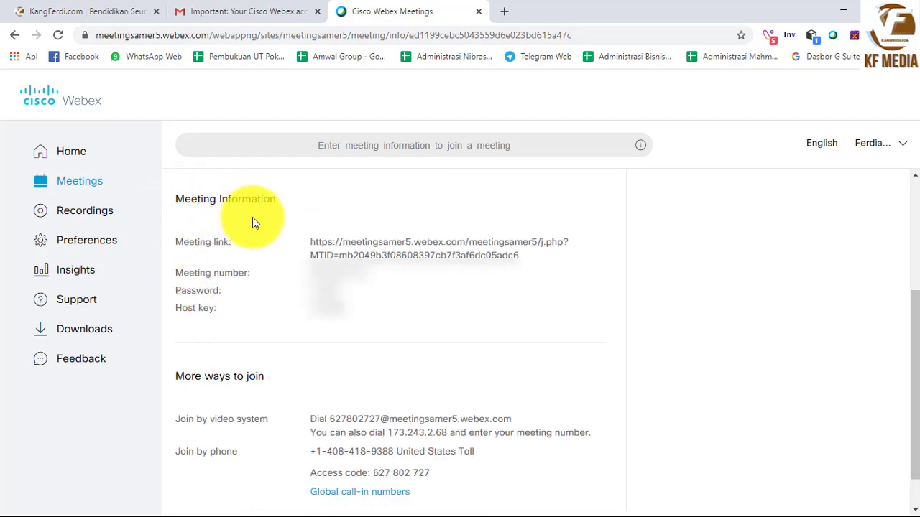
{"action": "left_click_drag", "start_coordinate": [307, 273], "coordinate": [395, 291]}
{"action": "left_click", "coordinate": [415, 339]}
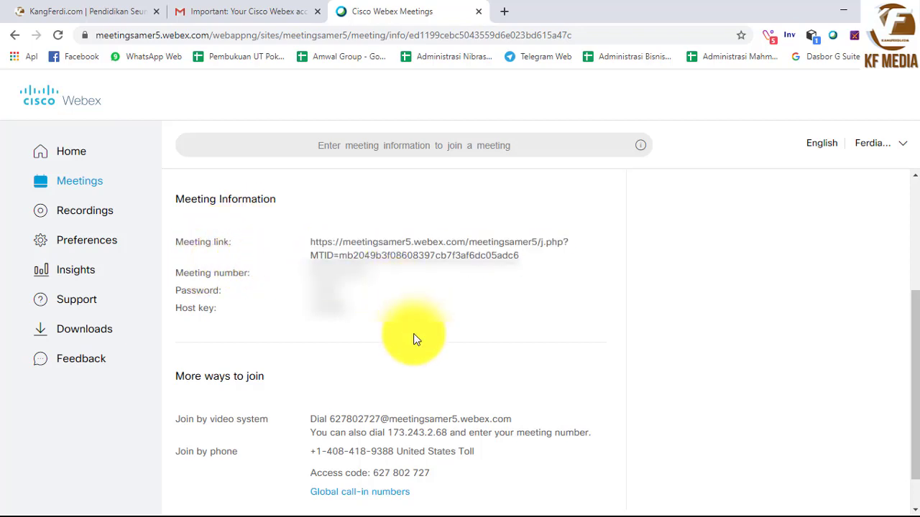
{"action": "triple_click", "coordinate": [365, 252]}
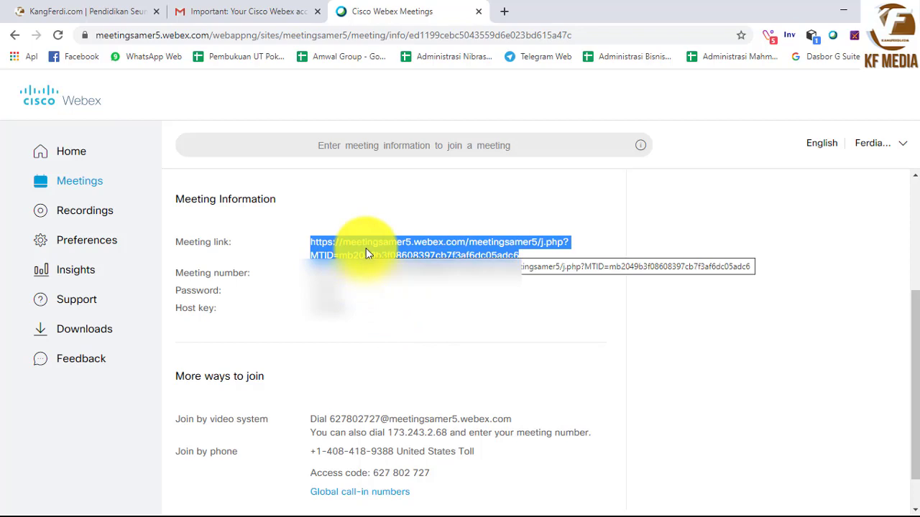
{"action": "left_click_drag", "start_coordinate": [311, 273], "coordinate": [360, 278]}
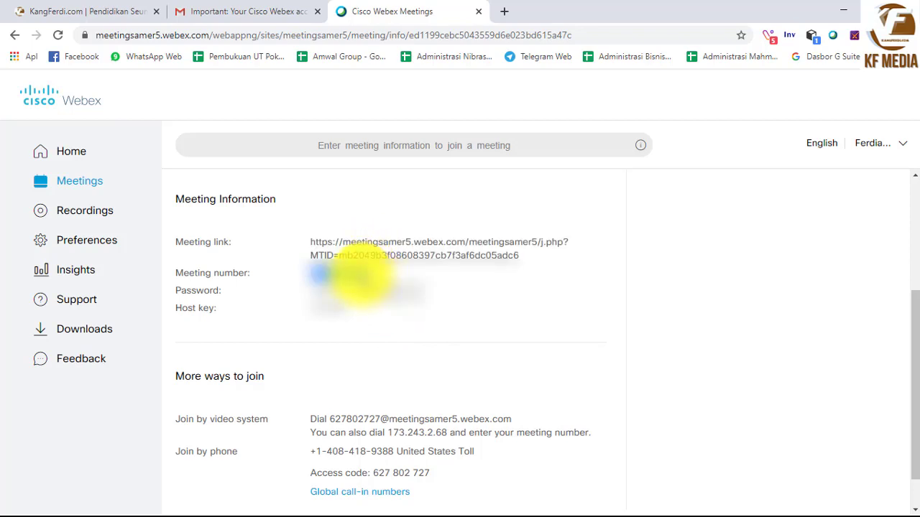
{"action": "left_click", "coordinate": [336, 293]}
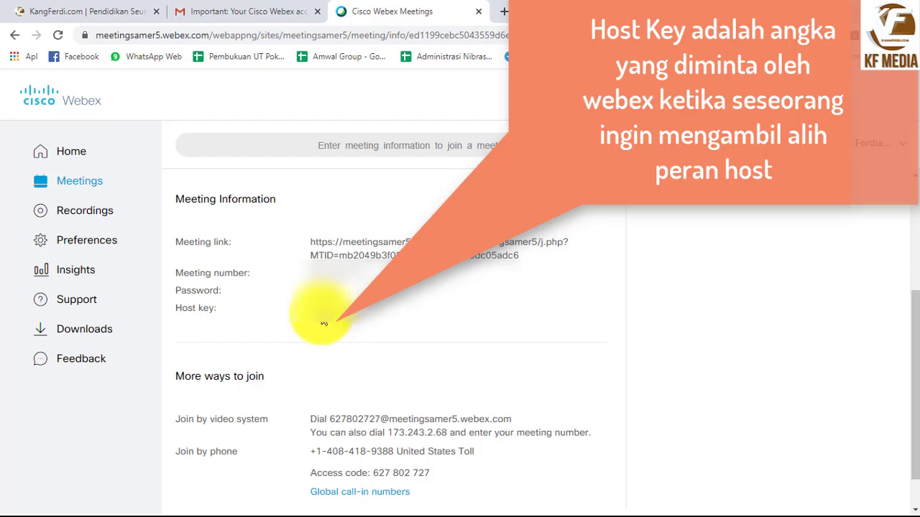
{"action": "triple_click", "coordinate": [381, 251]}
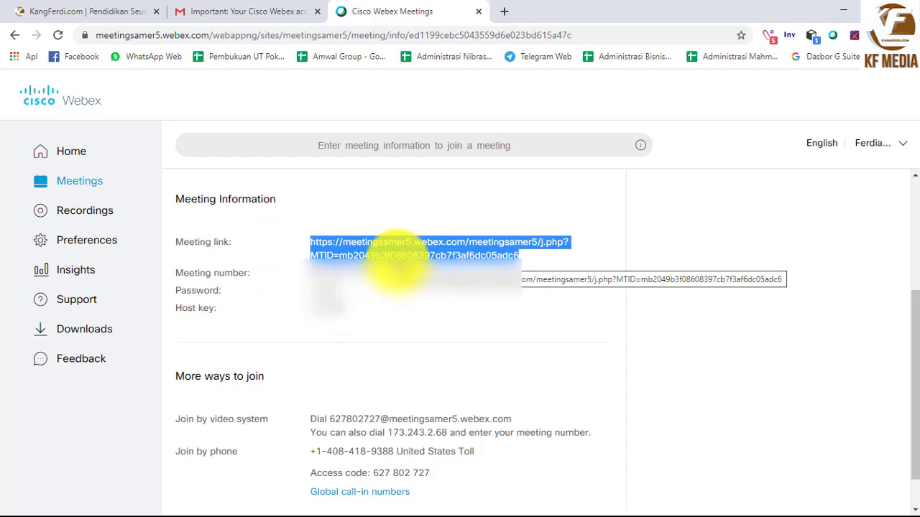
{"action": "left_click", "coordinate": [397, 284]}
{"action": "triple_click", "coordinate": [405, 266]}
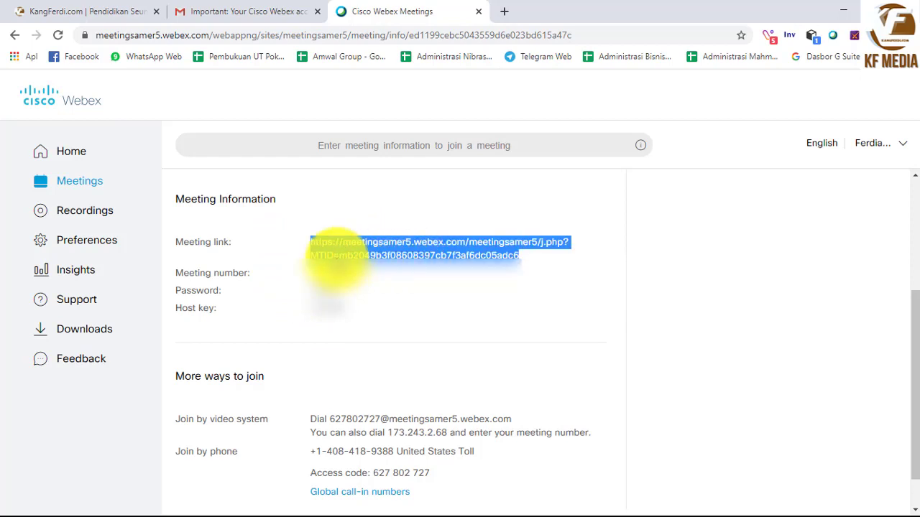
{"action": "left_click", "coordinate": [278, 251]}
{"action": "triple_click", "coordinate": [327, 248]}
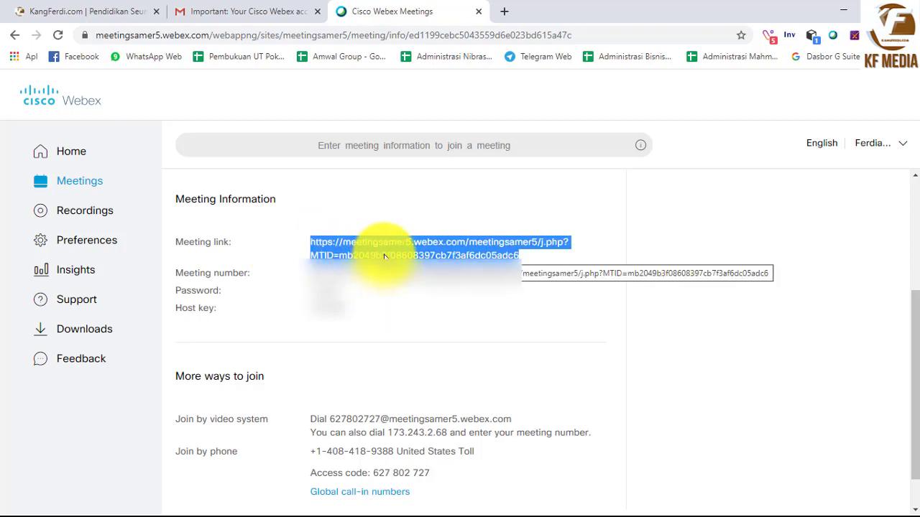
{"action": "left_click", "coordinate": [409, 296]}
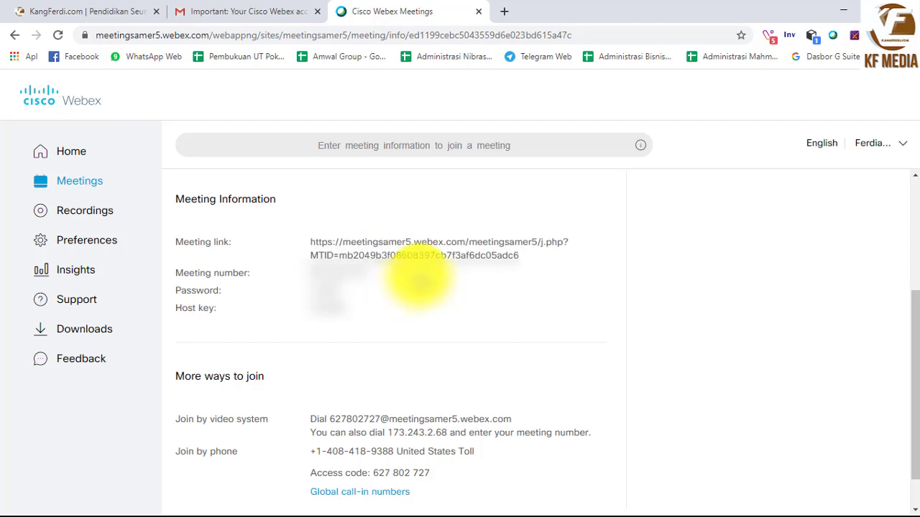